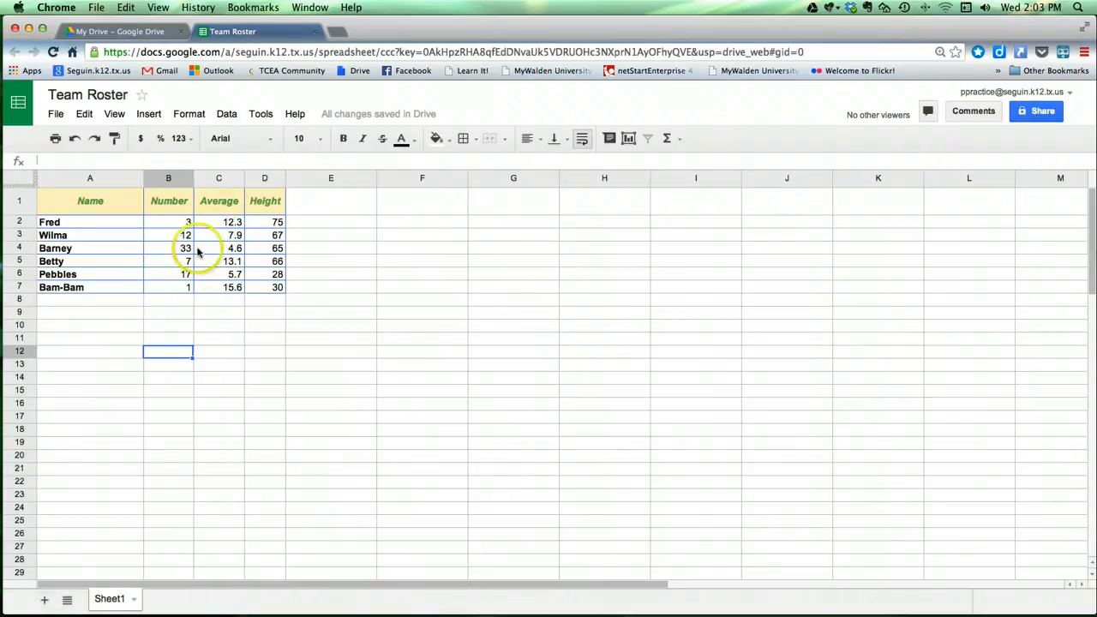
Format the Average values in C2:C7 with the two-decimals number format.
{"action": "left_click_drag", "start_coordinate": [219, 222], "coordinate": [234, 287]}
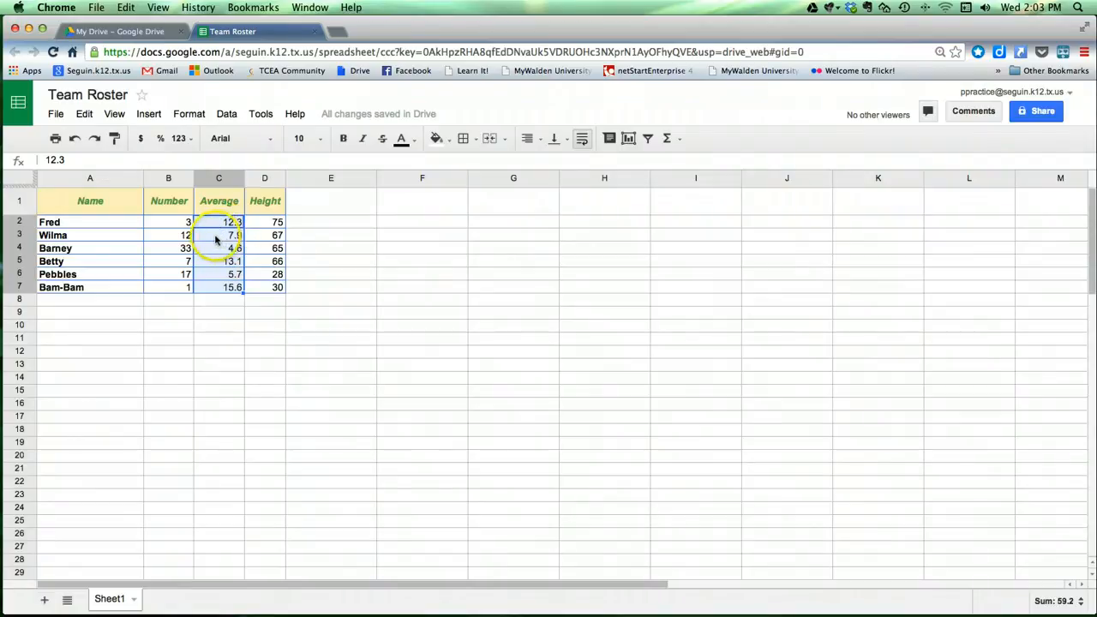
{"action": "left_click", "coordinate": [185, 115]}
{"action": "mouse_move", "coordinate": [193, 143]}
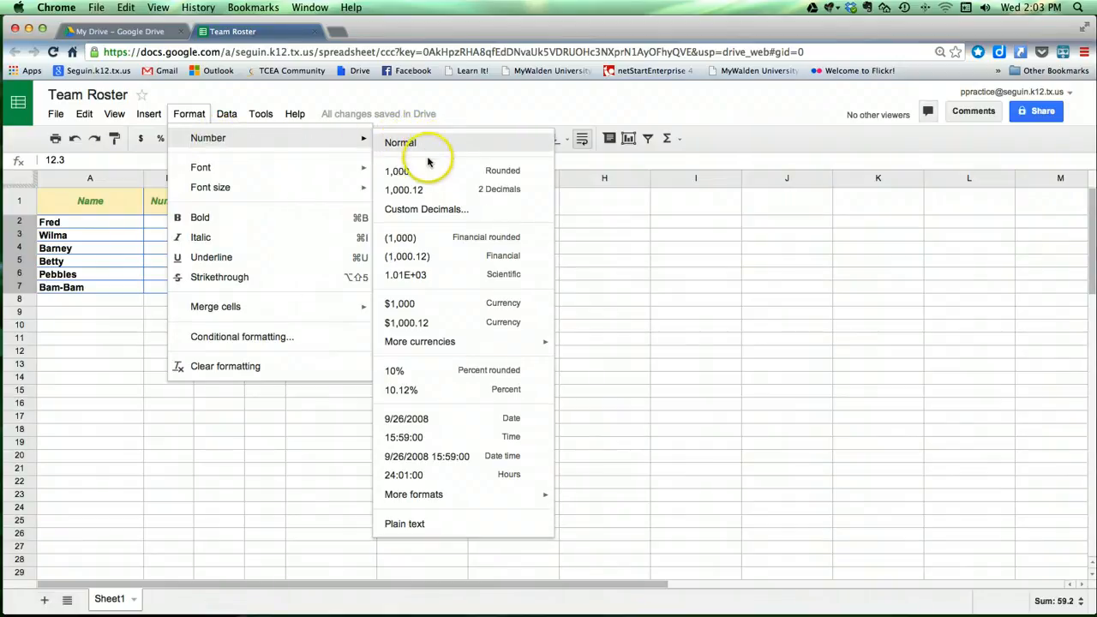
{"action": "left_click", "coordinate": [517, 196]}
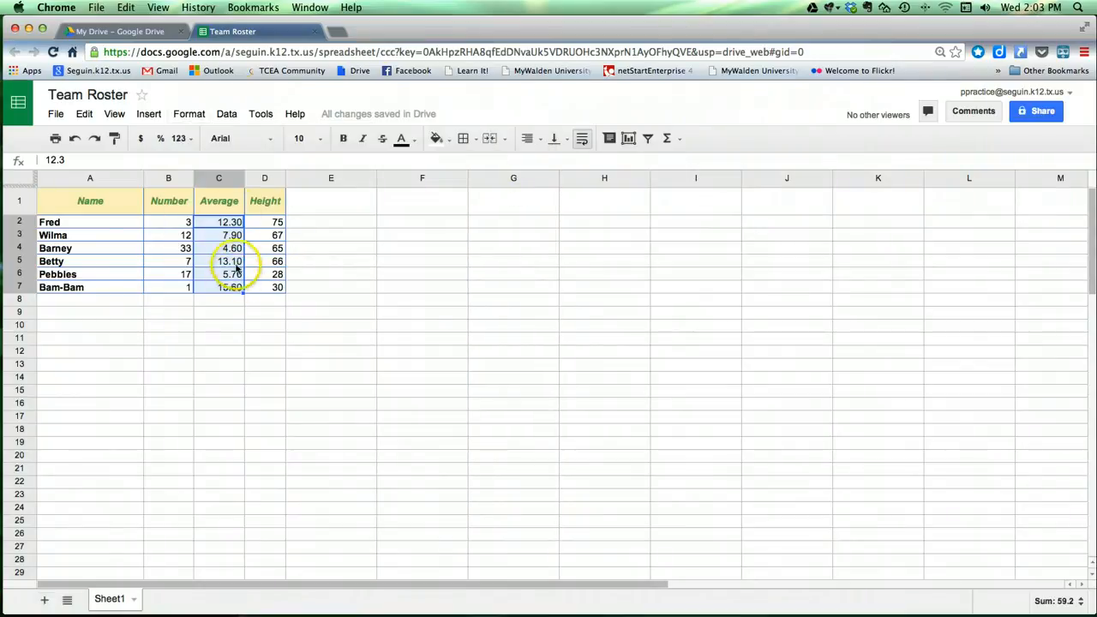
Try the Rounded number format on the Average values in C2:C7 and restore the Normal format.
{"action": "left_click", "coordinate": [189, 115]}
{"action": "mouse_move", "coordinate": [323, 142]}
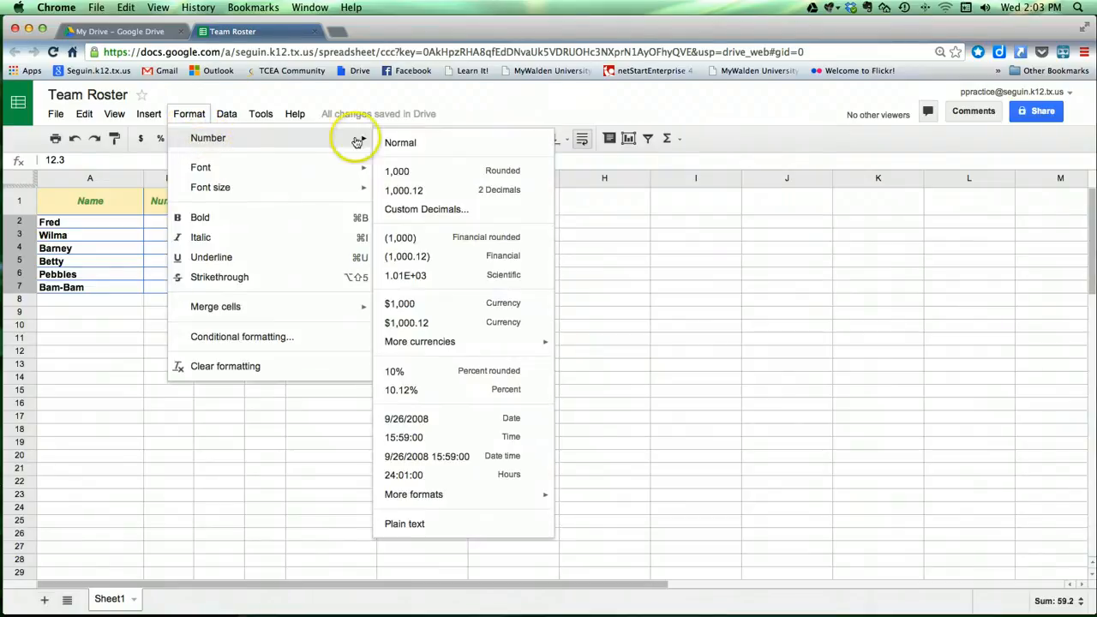
{"action": "left_click", "coordinate": [409, 170]}
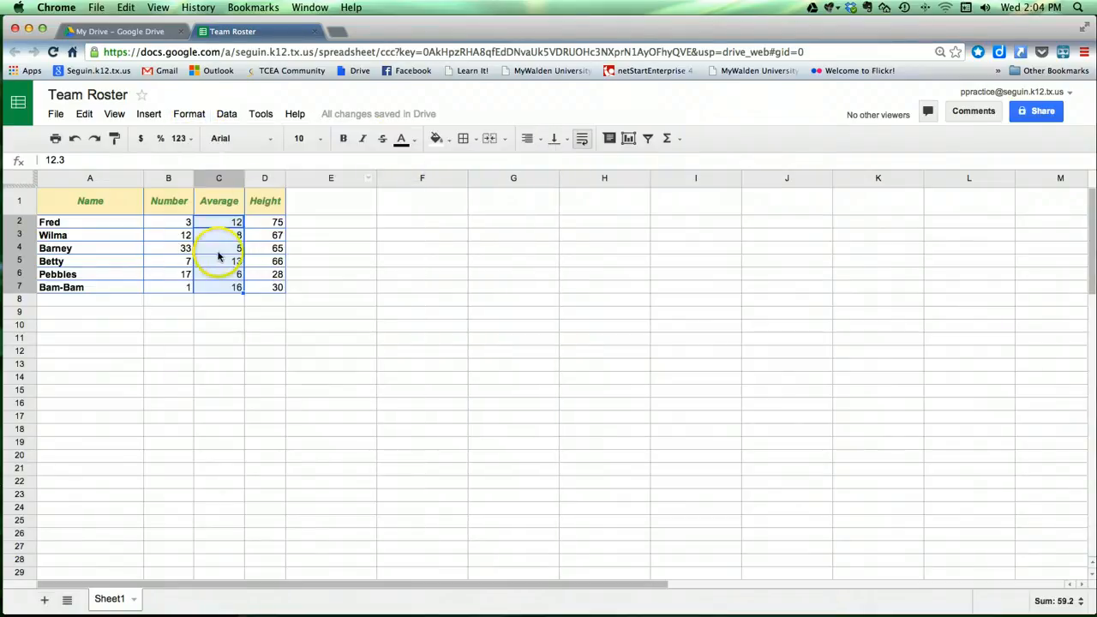
{"action": "left_click", "coordinate": [190, 114]}
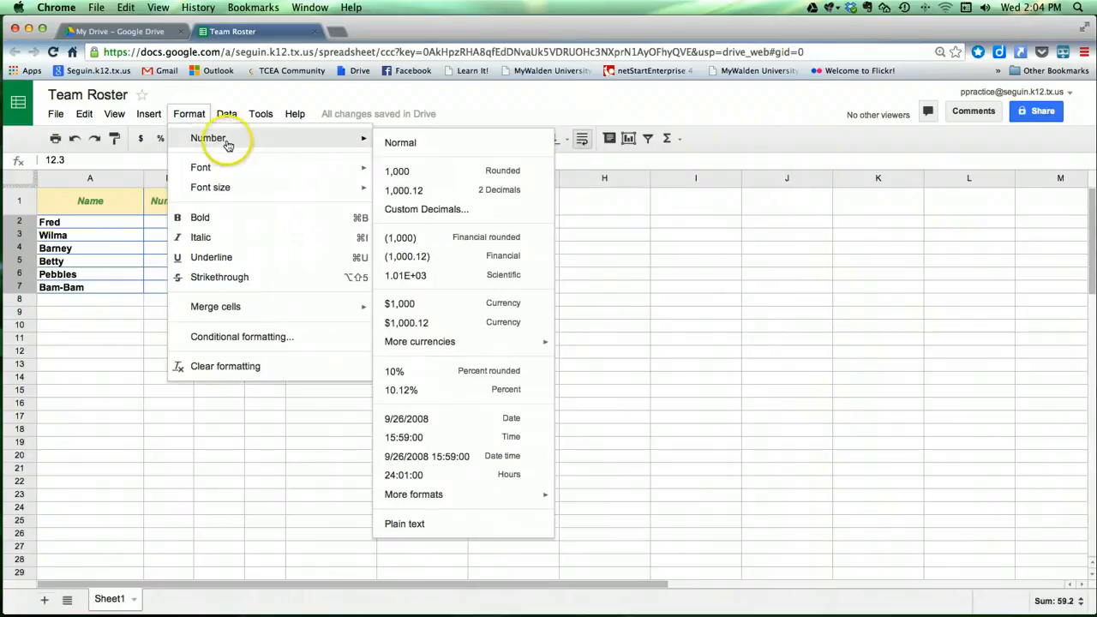
{"action": "left_click", "coordinate": [394, 143]}
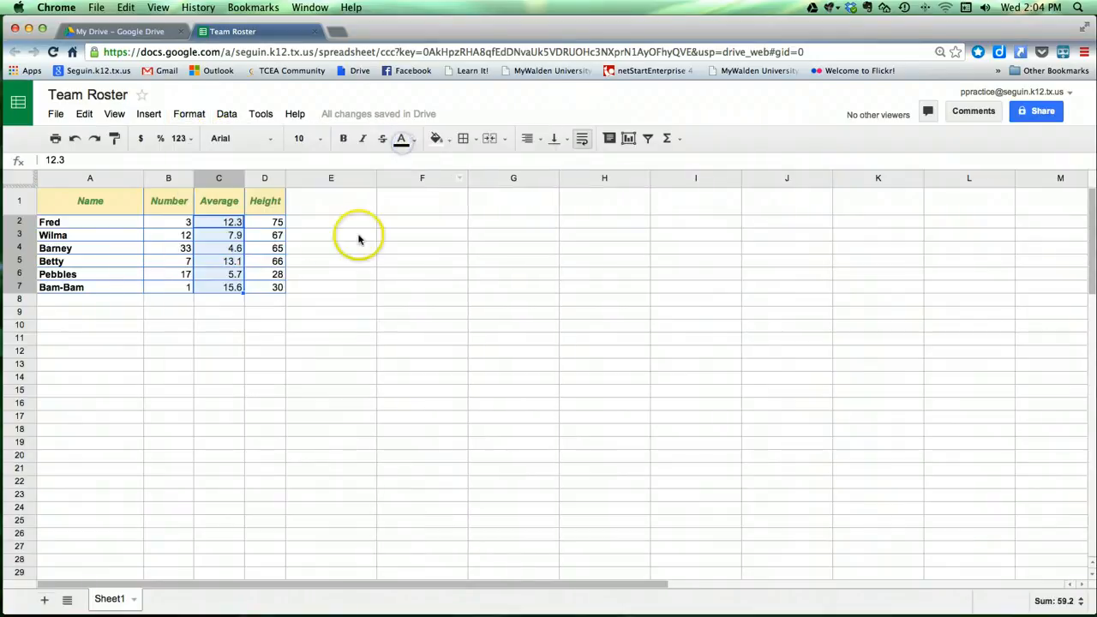
{"action": "left_click", "coordinate": [192, 115]}
{"action": "mouse_move", "coordinate": [208, 139]}
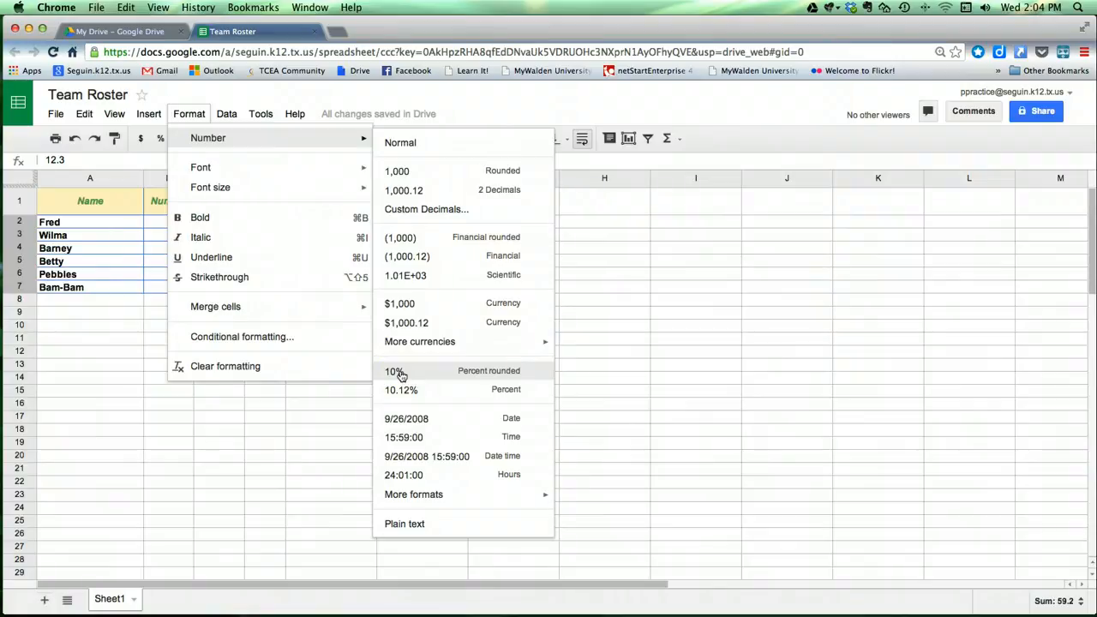
{"action": "left_click", "coordinate": [422, 442]}
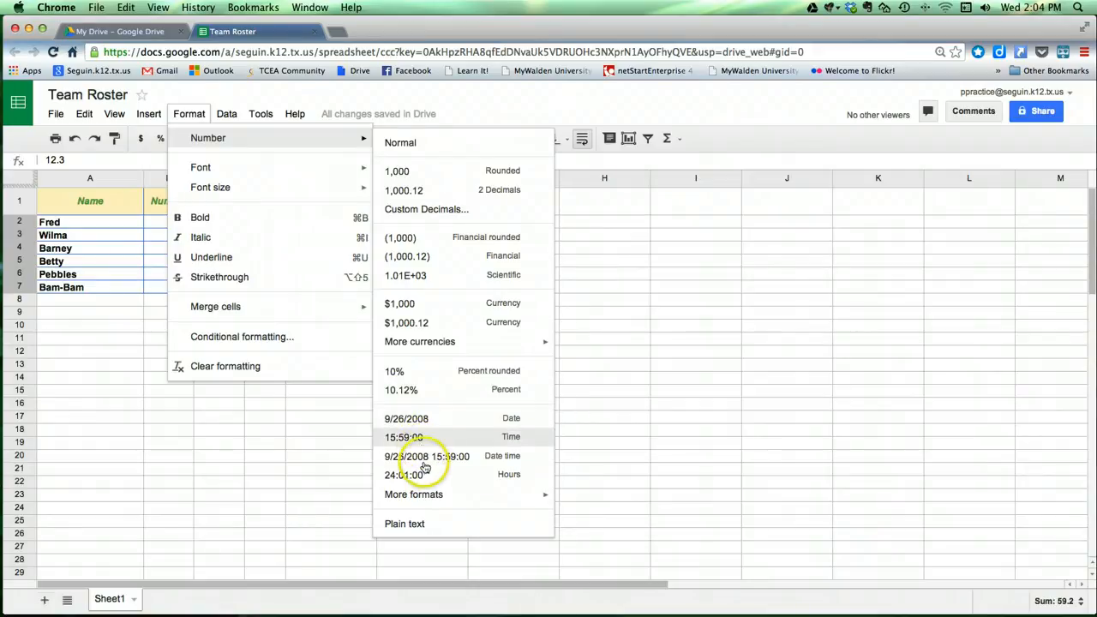
{"action": "mouse_move", "coordinate": [428, 492]}
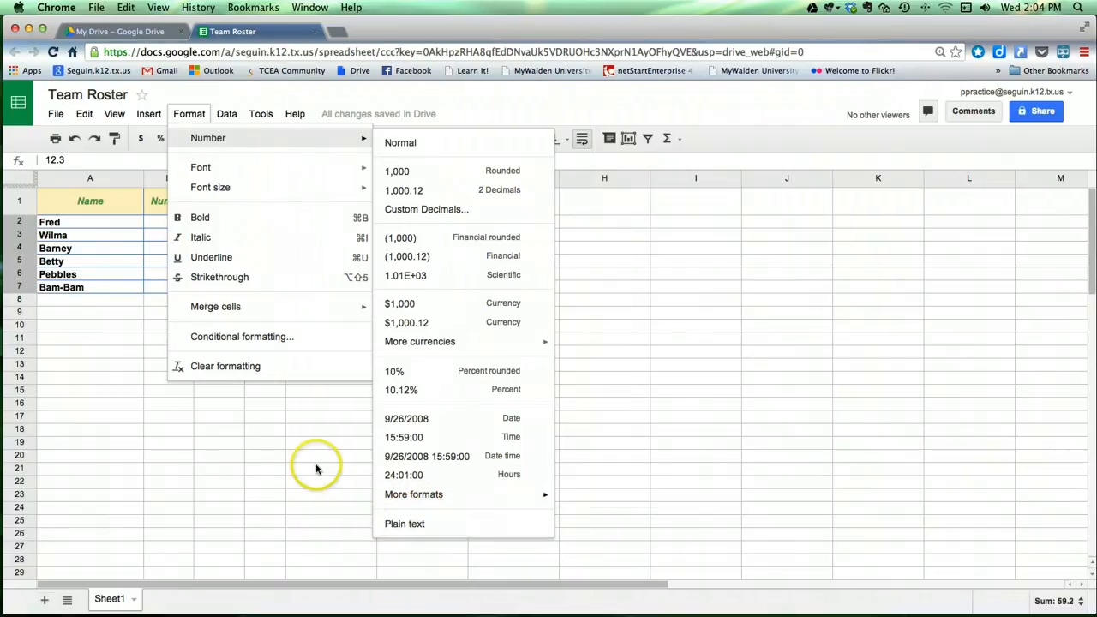
{"action": "left_click", "coordinate": [303, 431]}
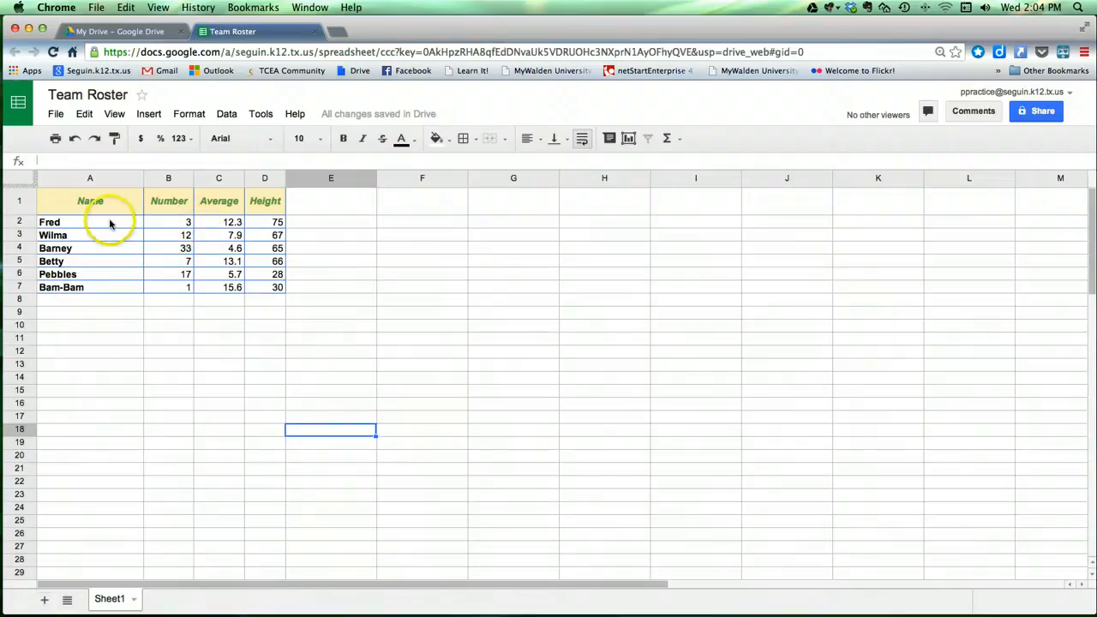
{"action": "left_click", "coordinate": [234, 224]}
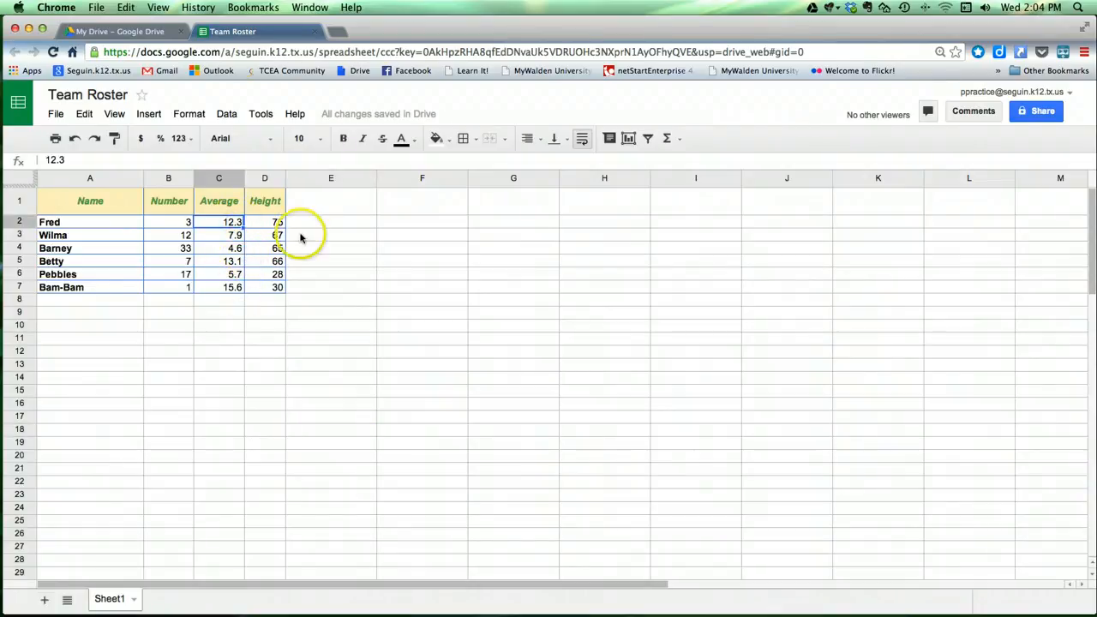
Enter the column heading DOB in cell E1.
{"action": "left_click", "coordinate": [304, 202]}
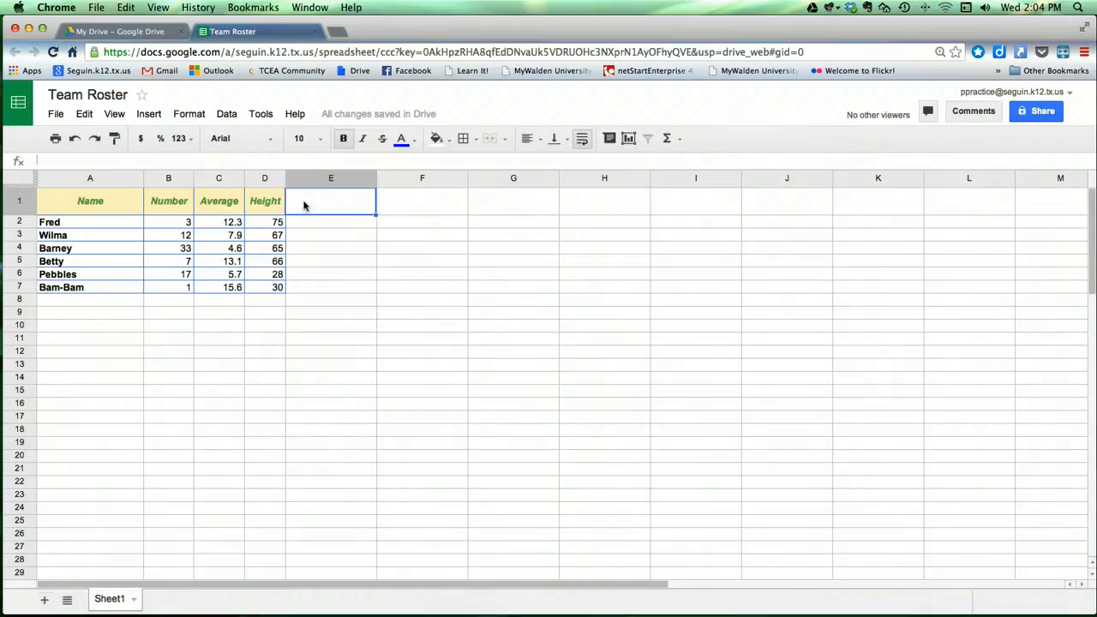
{"action": "type", "text": "DOB"}
{"action": "key", "text": "Return"}
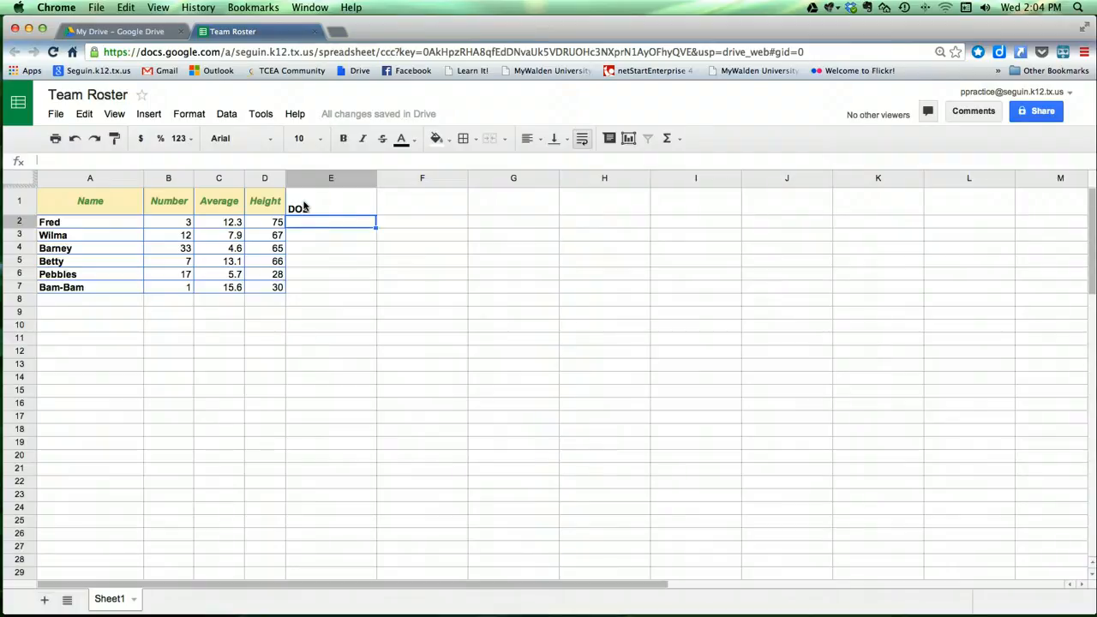
Apply the 09-26-08 date format to the empty cells E2:E7 below the DOB heading.
{"action": "left_click_drag", "start_coordinate": [340, 286], "coordinate": [332, 222]}
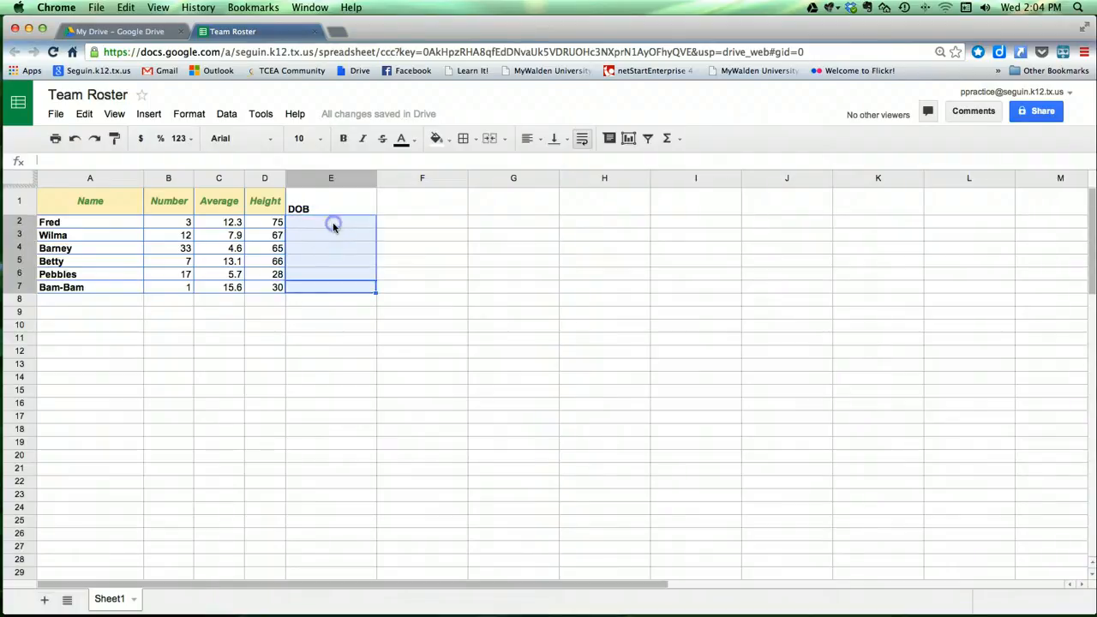
{"action": "left_click", "coordinate": [198, 118]}
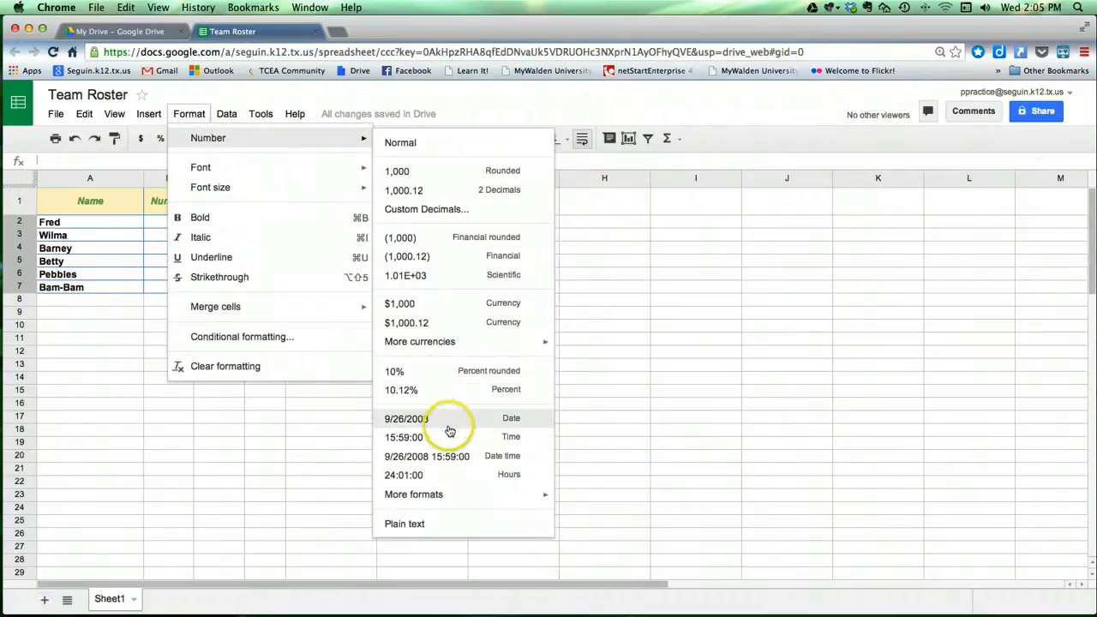
{"action": "mouse_move", "coordinate": [506, 497]}
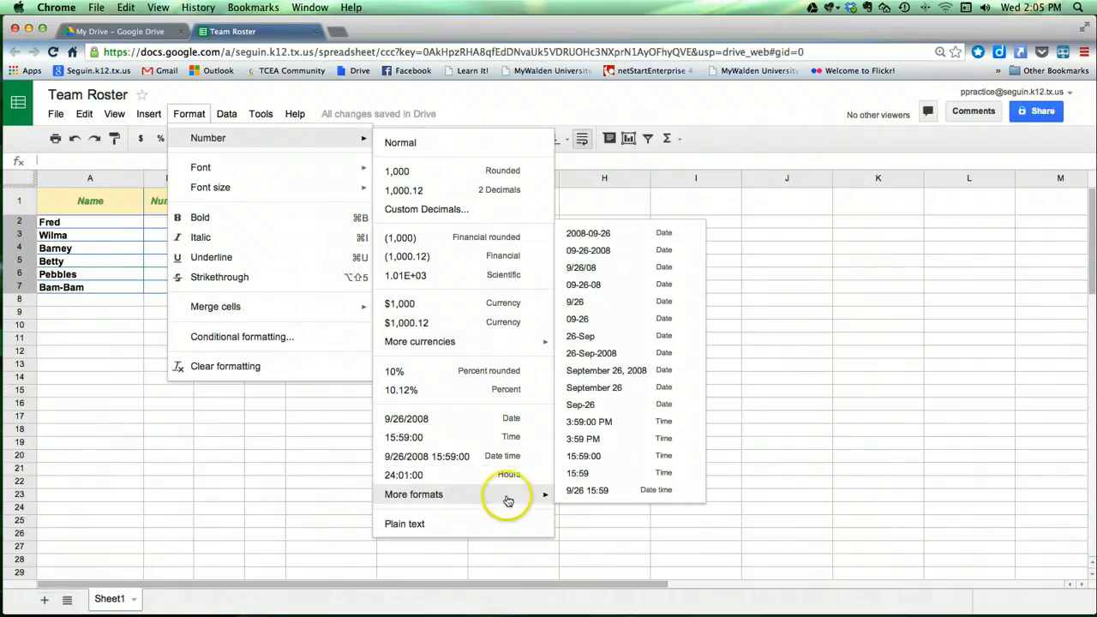
{"action": "left_click", "coordinate": [593, 288]}
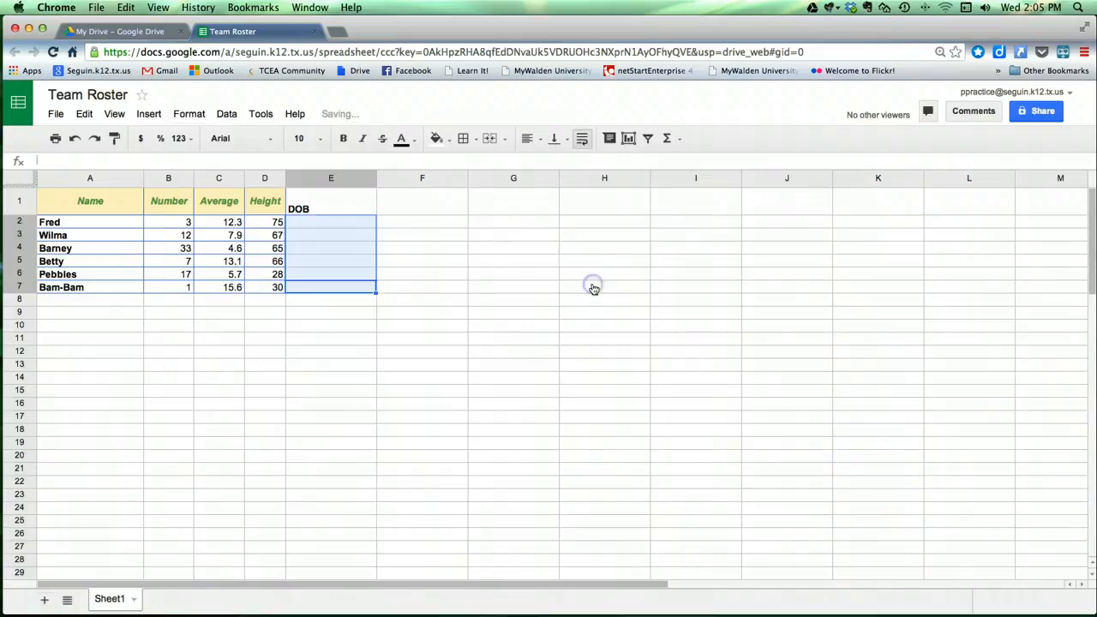
Enter a date of birth for the first player in cell E2, with the month written out.
{"action": "left_click", "coordinate": [351, 227]}
{"action": "type", "text": "July 3, 1968"}
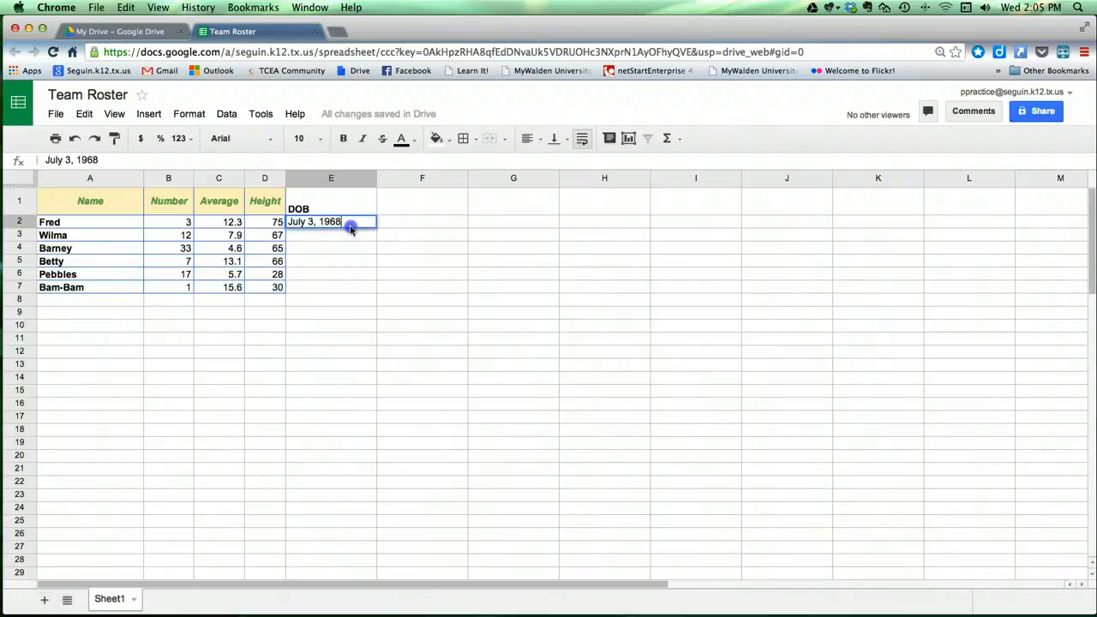
{"action": "key", "text": "Return"}
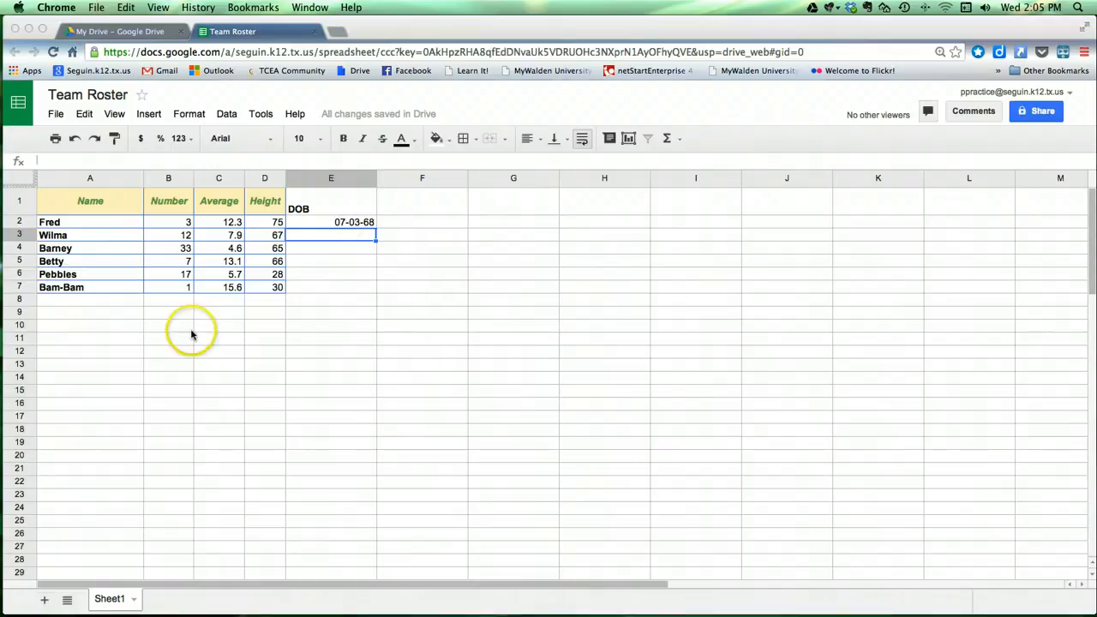
Delete the DOB heading and the date below it from cells E1:E2.
{"action": "left_click", "coordinate": [355, 215]}
{"action": "left_click_drag", "start_coordinate": [360, 201], "coordinate": [352, 224]}
{"action": "key", "text": "Delete"}
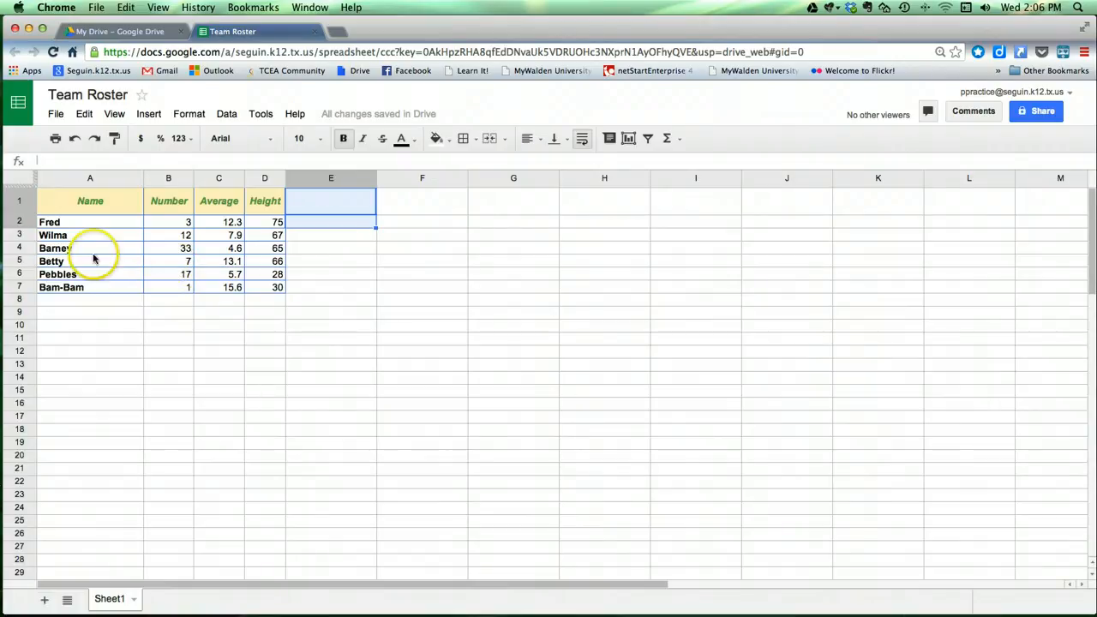
Try sorting the whole sheet by column A from A to Z, and undo the sort.
{"action": "left_click", "coordinate": [90, 178]}
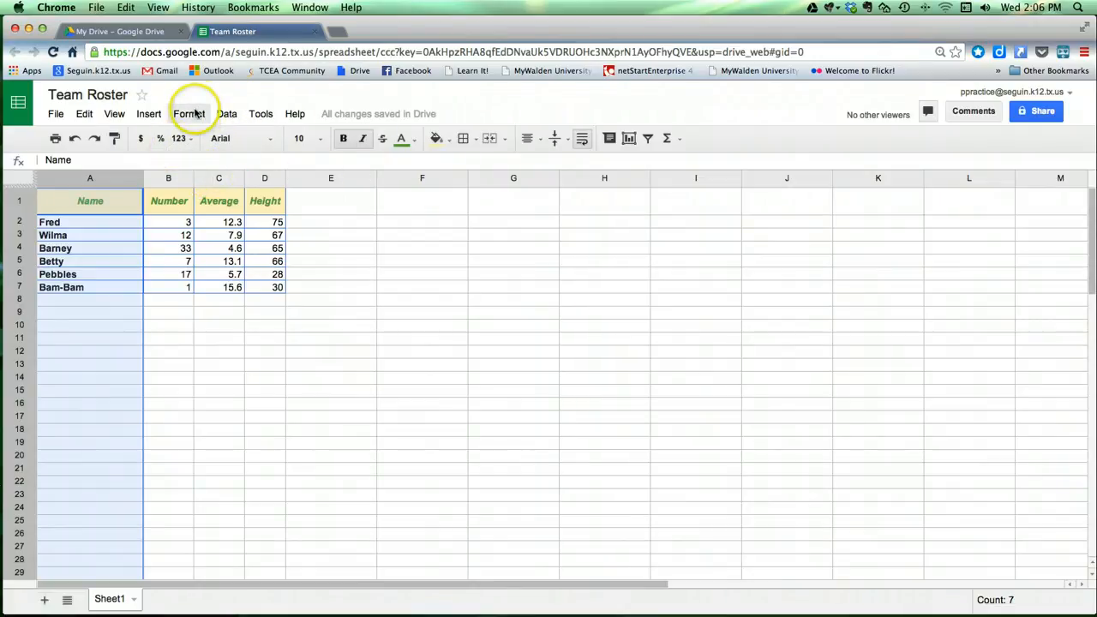
{"action": "left_click", "coordinate": [226, 113]}
{"action": "left_click", "coordinate": [242, 144]}
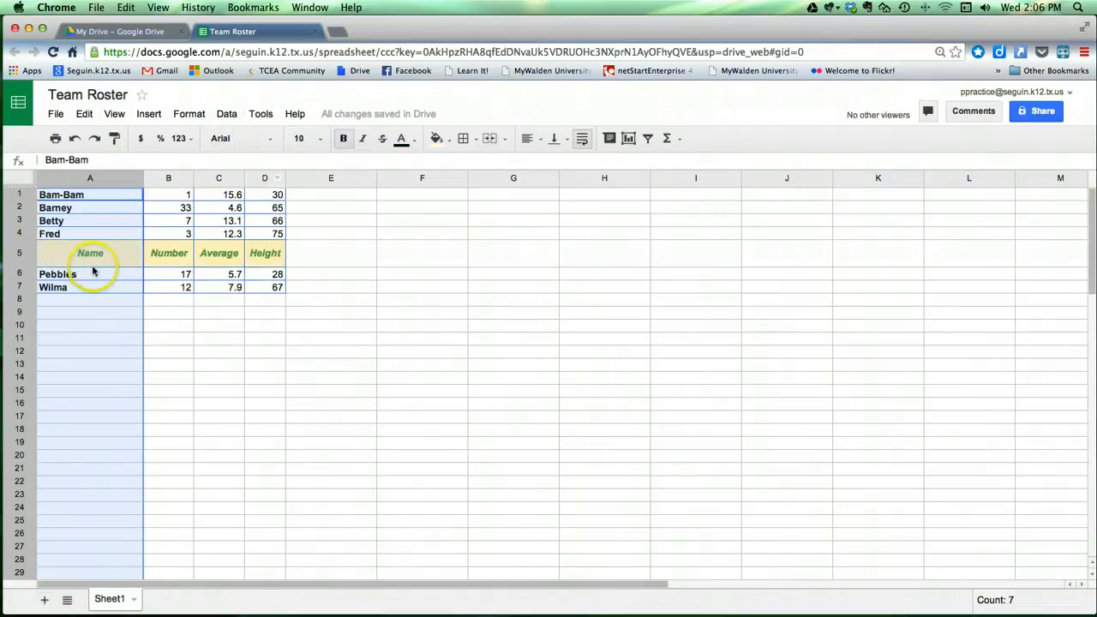
{"action": "left_click", "coordinate": [76, 140]}
{"action": "left_click", "coordinate": [353, 255]}
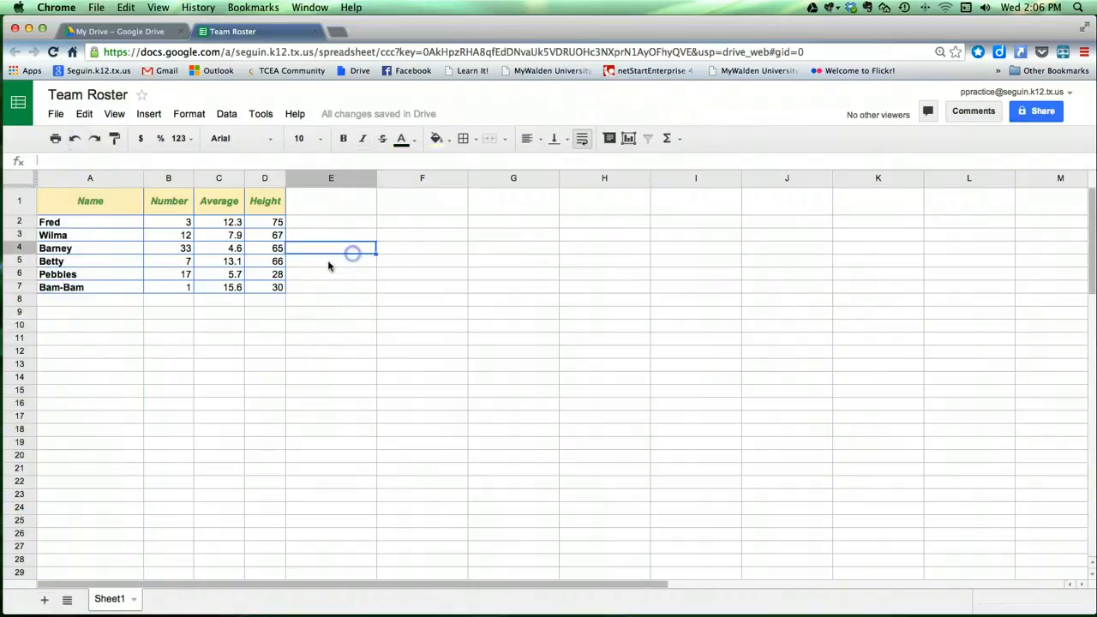
Sort the range A1:D7 by Average, A → Z, treating the first row as a header row.
{"action": "left_click_drag", "start_coordinate": [76, 203], "coordinate": [271, 290]}
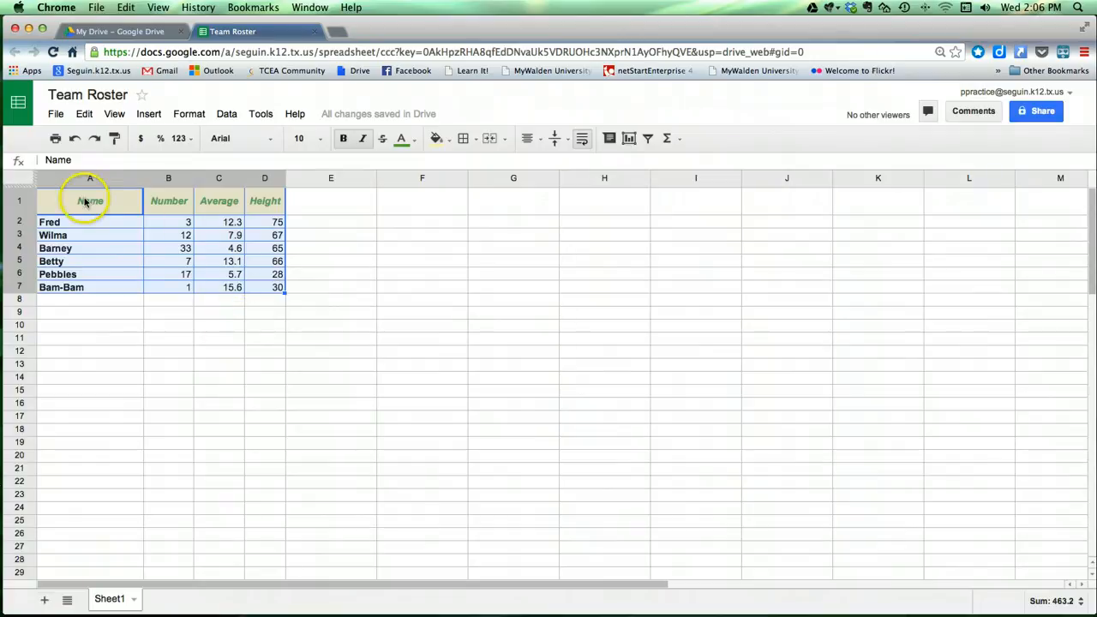
{"action": "left_click", "coordinate": [226, 114]}
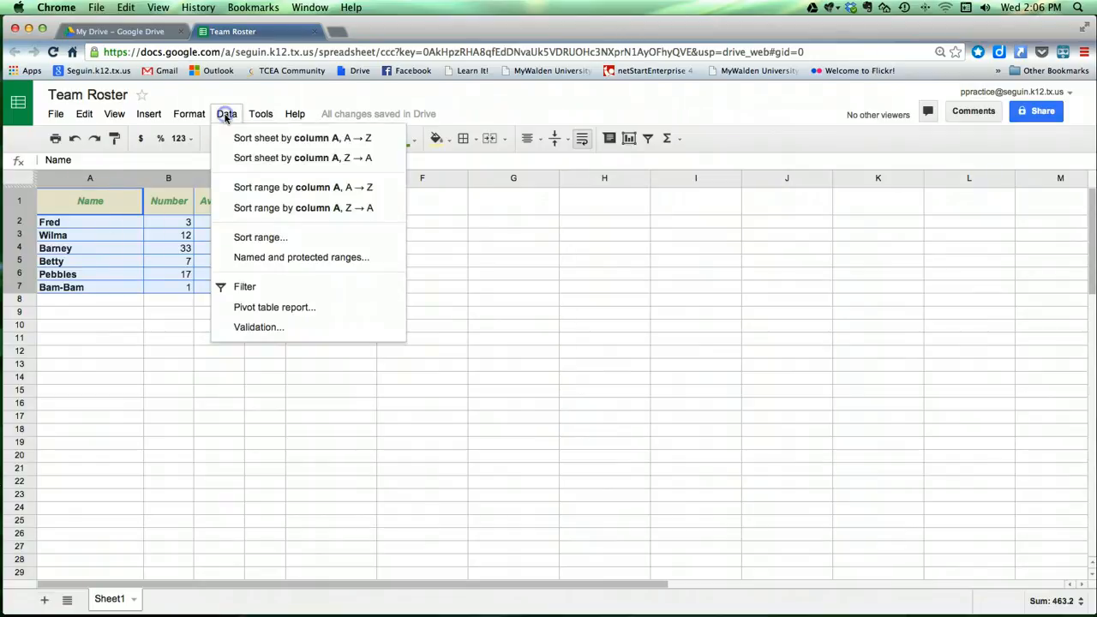
{"action": "left_click", "coordinate": [300, 242]}
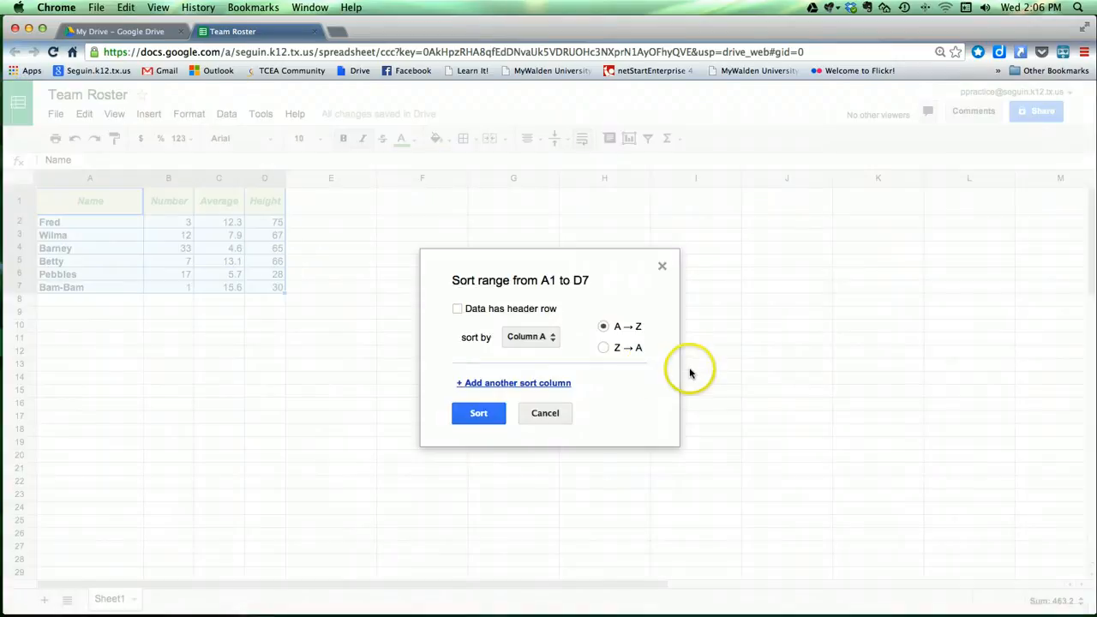
{"action": "left_click", "coordinate": [455, 309]}
{"action": "left_click", "coordinate": [546, 337]}
{"action": "left_click", "coordinate": [553, 377]}
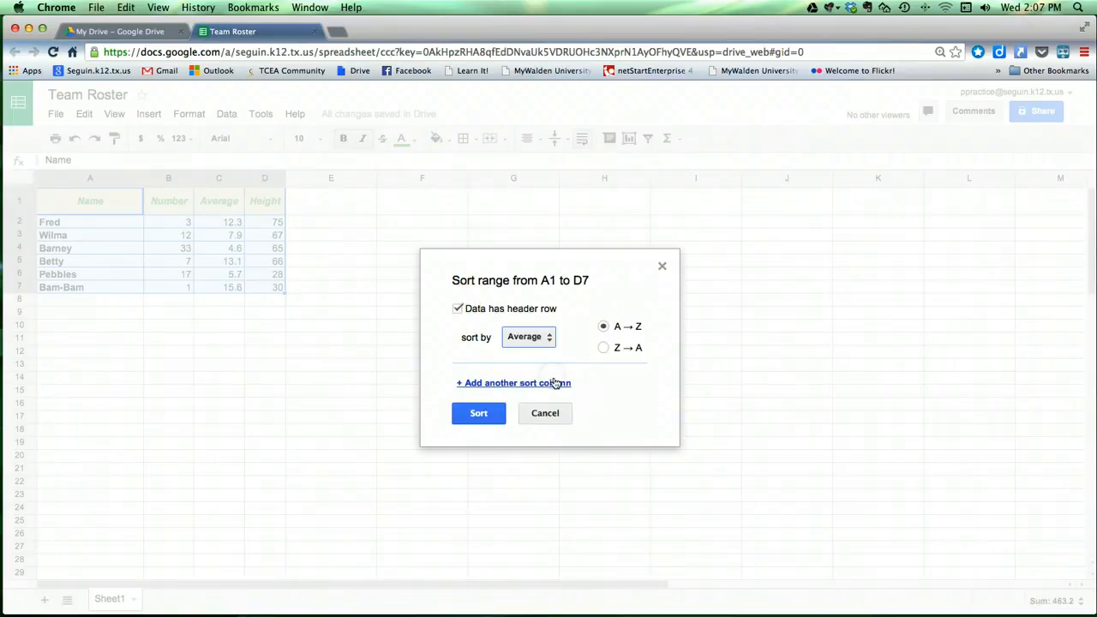
{"action": "left_click", "coordinate": [478, 413]}
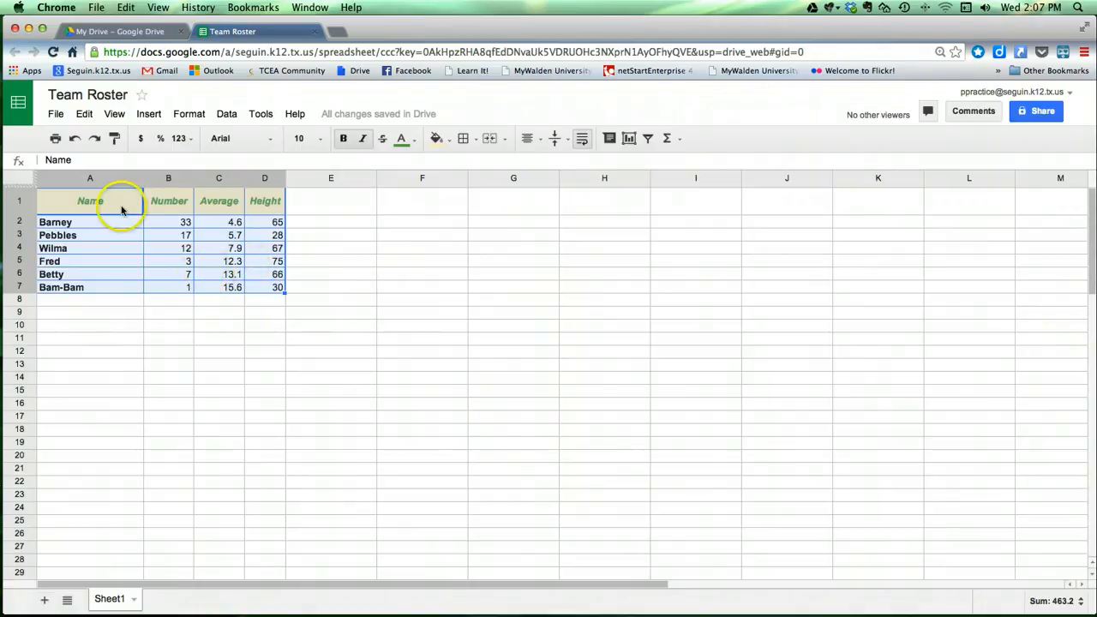
Add a filter to A1:D7 and exclude Bam-Bam, Barney and Fred in the Name column.
{"action": "left_click", "coordinate": [228, 114]}
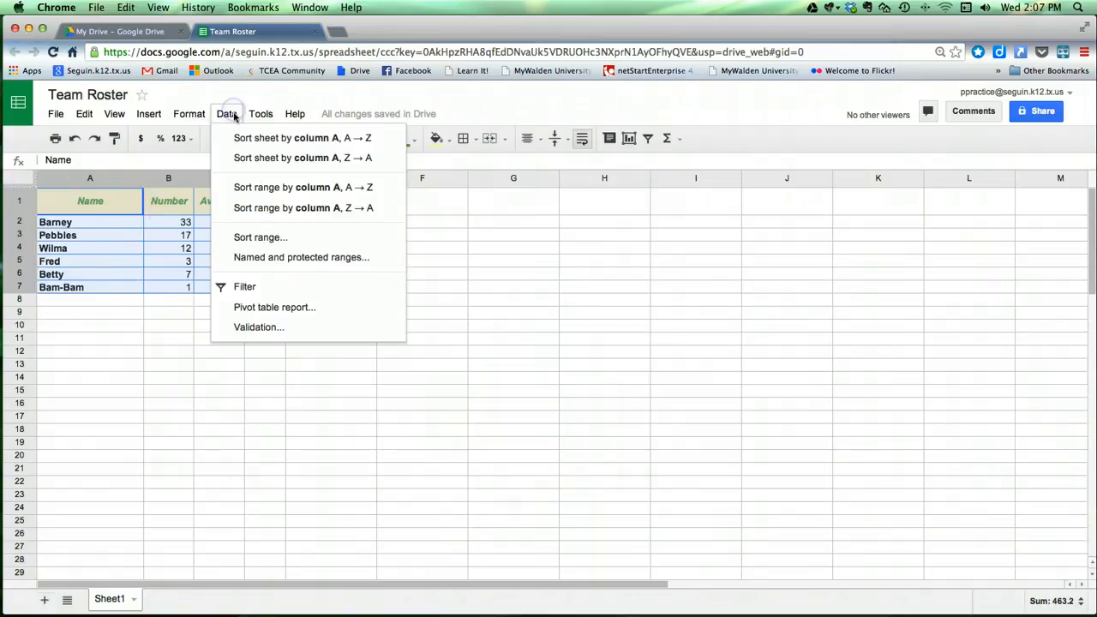
{"action": "left_click", "coordinate": [249, 287]}
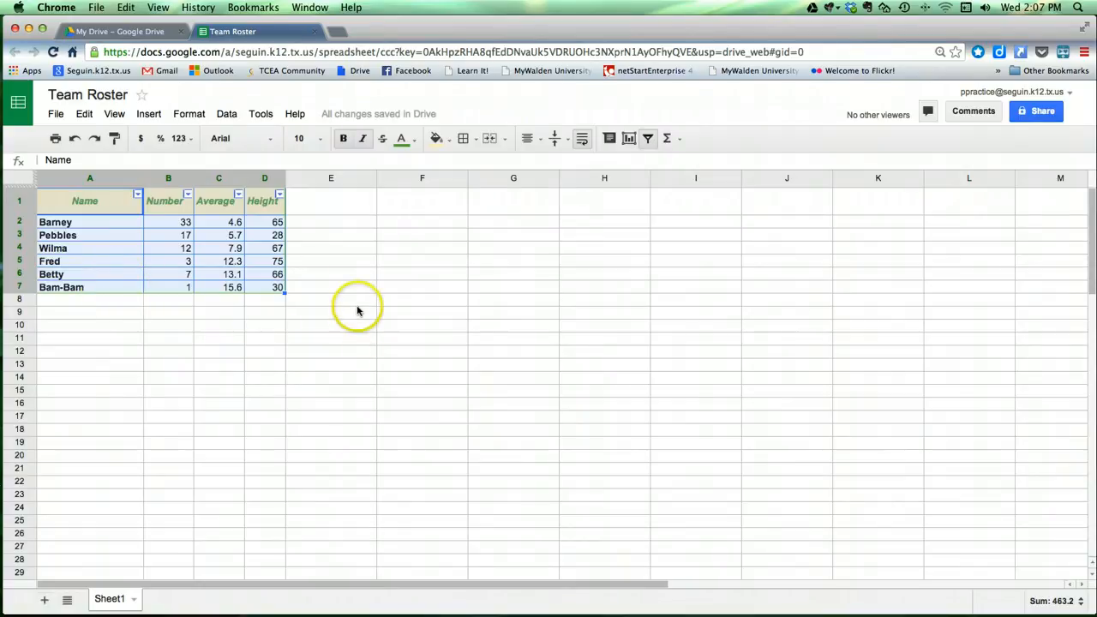
{"action": "left_click", "coordinate": [138, 195]}
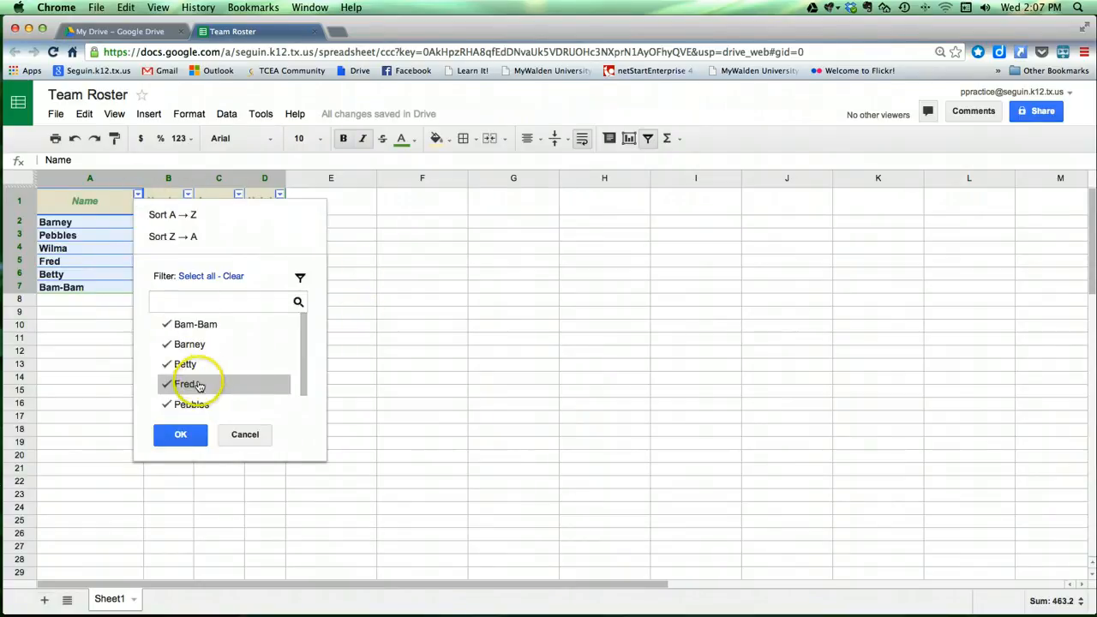
{"action": "left_click", "coordinate": [190, 324]}
{"action": "left_click", "coordinate": [195, 384]}
{"action": "left_click", "coordinate": [180, 435]}
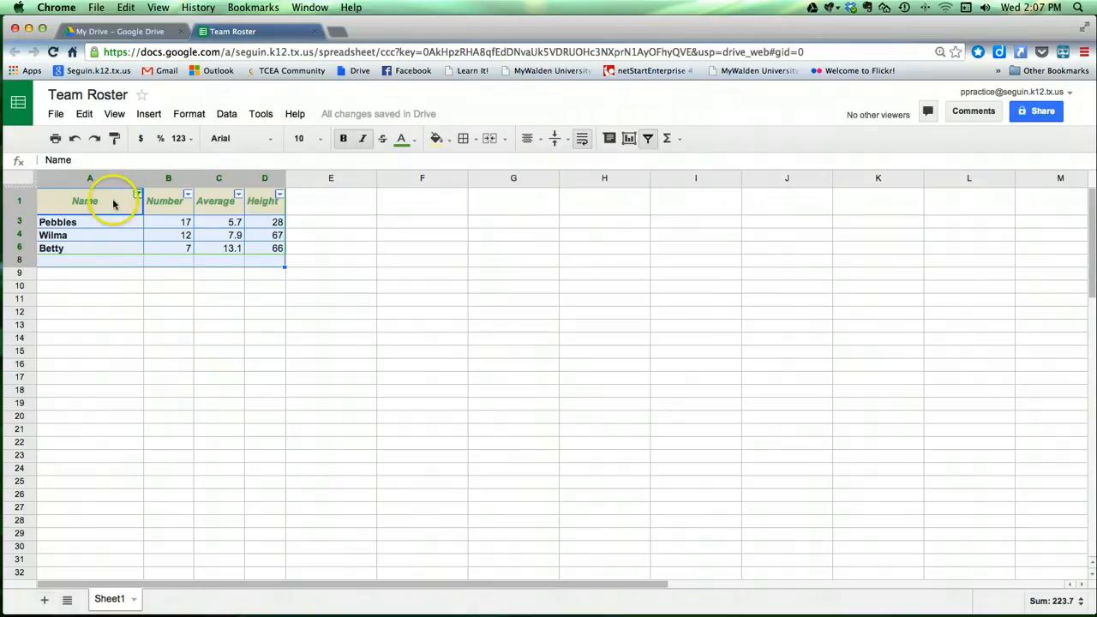
Turn off the filter on the roster table.
{"action": "left_click", "coordinate": [228, 114]}
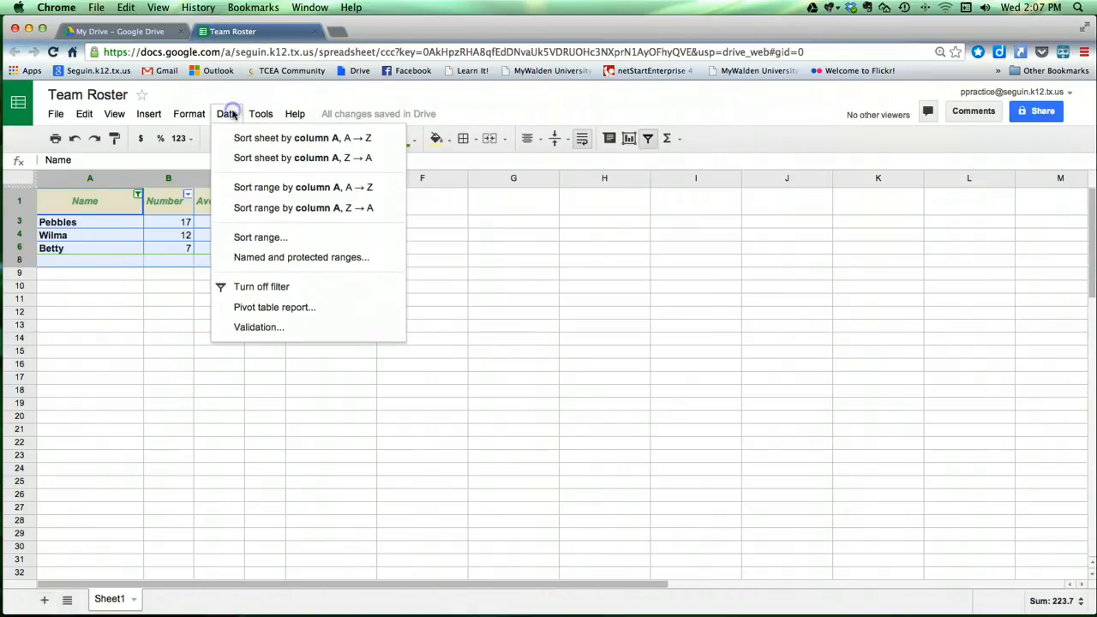
{"action": "left_click", "coordinate": [285, 291]}
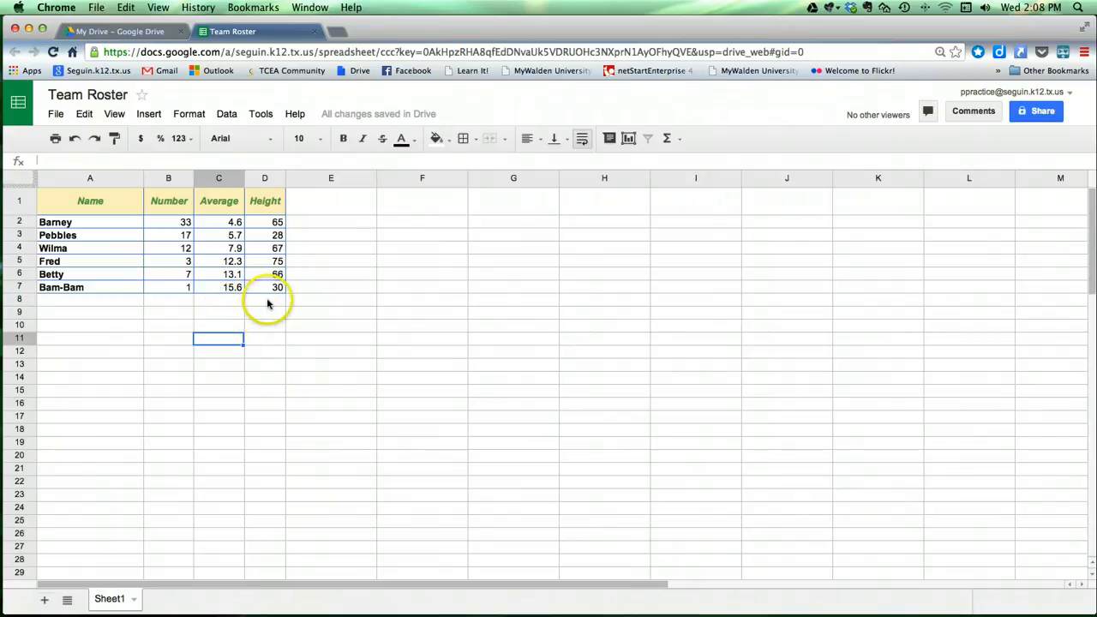
Label cell A8 "Average" and calculate the average of the Height column in D8 with =AVERAGE(D2:D7).
{"action": "left_click", "coordinate": [77, 315]}
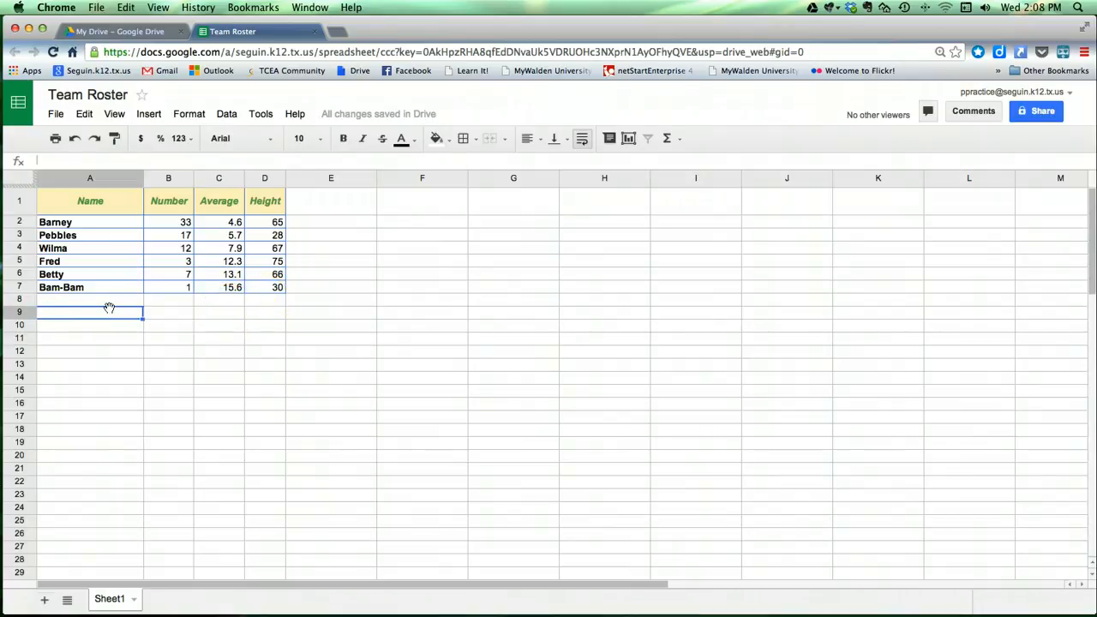
{"action": "left_click", "coordinate": [102, 299]}
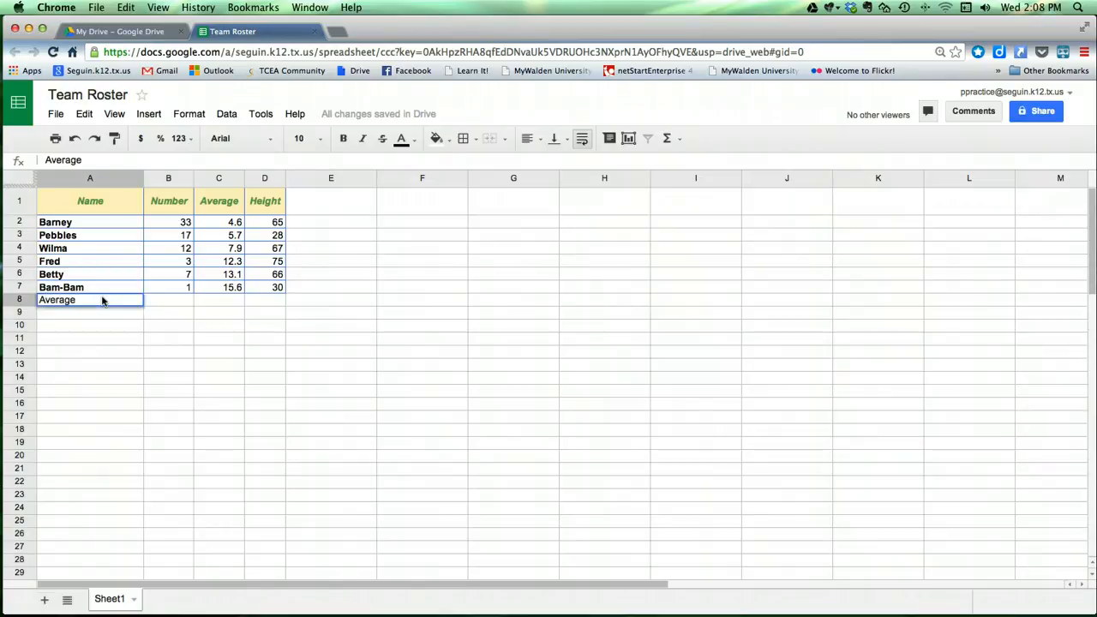
{"action": "left_click", "coordinate": [264, 299]}
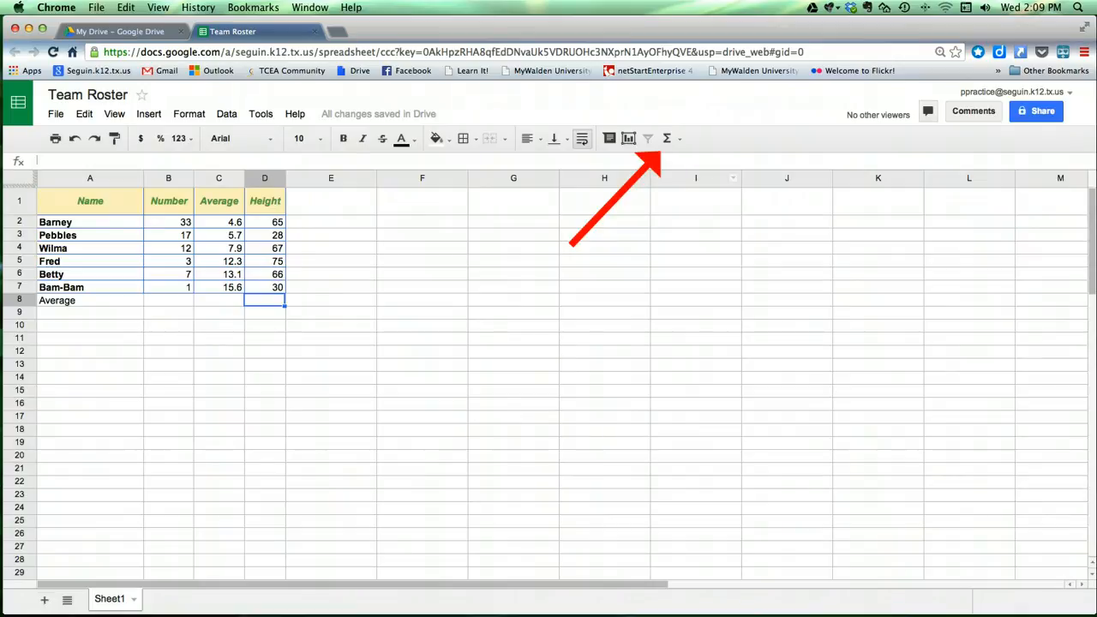
{"action": "left_click", "coordinate": [678, 139]}
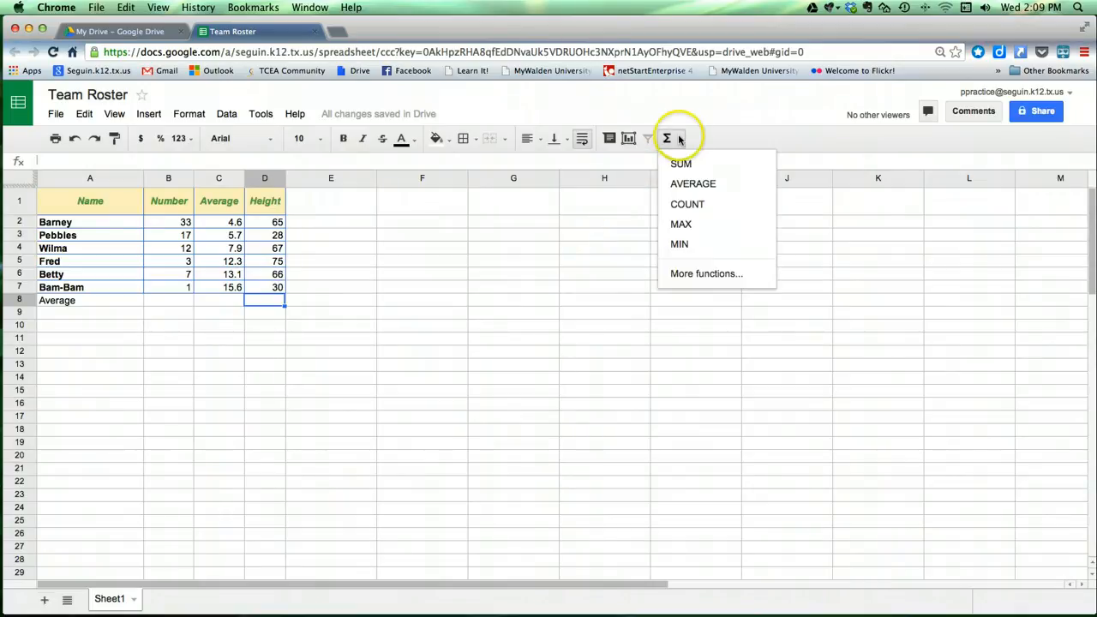
{"action": "left_click", "coordinate": [701, 187]}
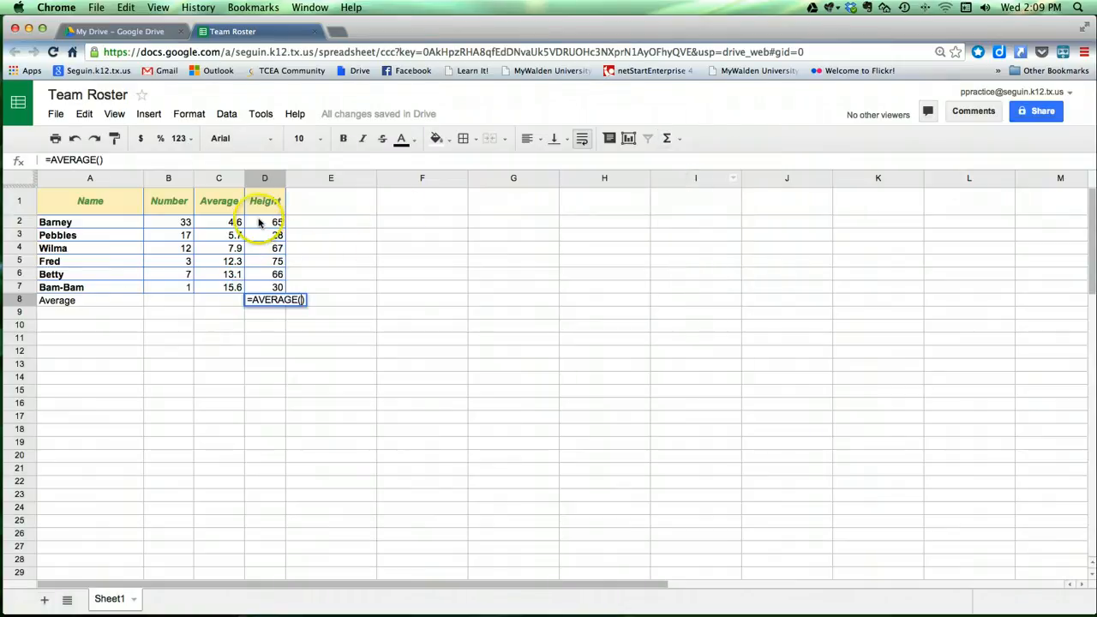
{"action": "left_click_drag", "start_coordinate": [259, 222], "coordinate": [260, 286]}
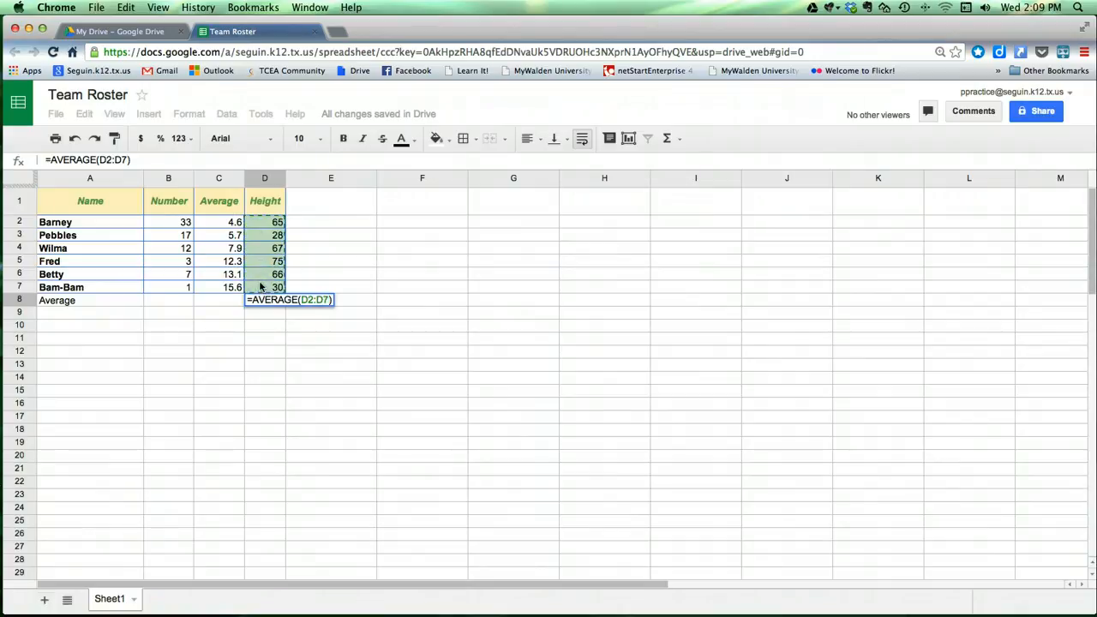
{"action": "key", "text": "Return"}
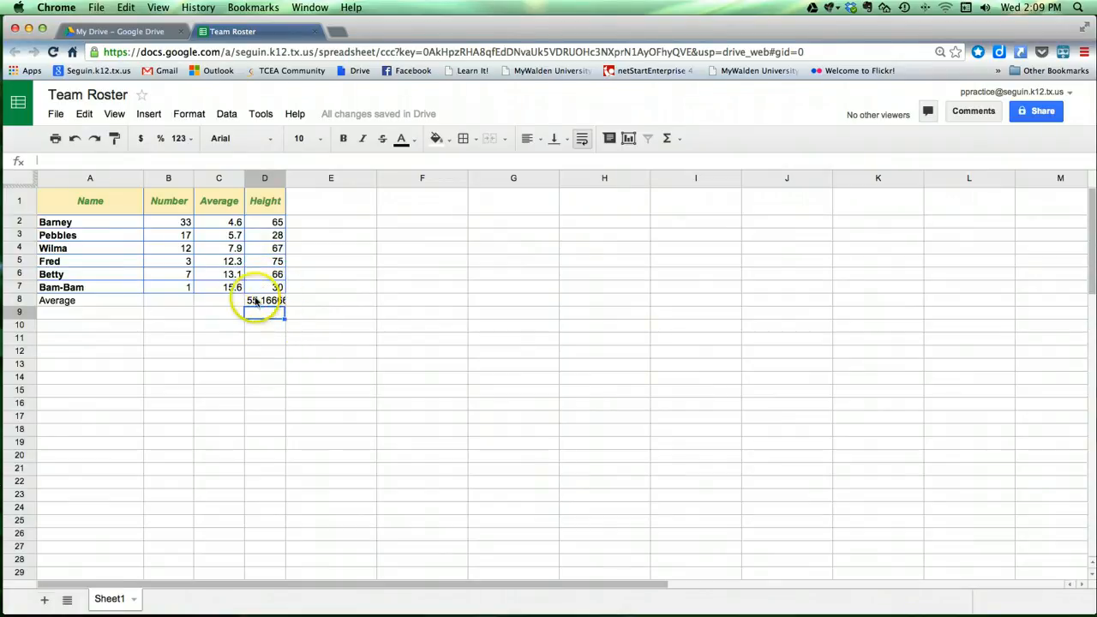
Format the average height in cell D8 as a number with 2 decimals.
{"action": "left_click", "coordinate": [269, 302]}
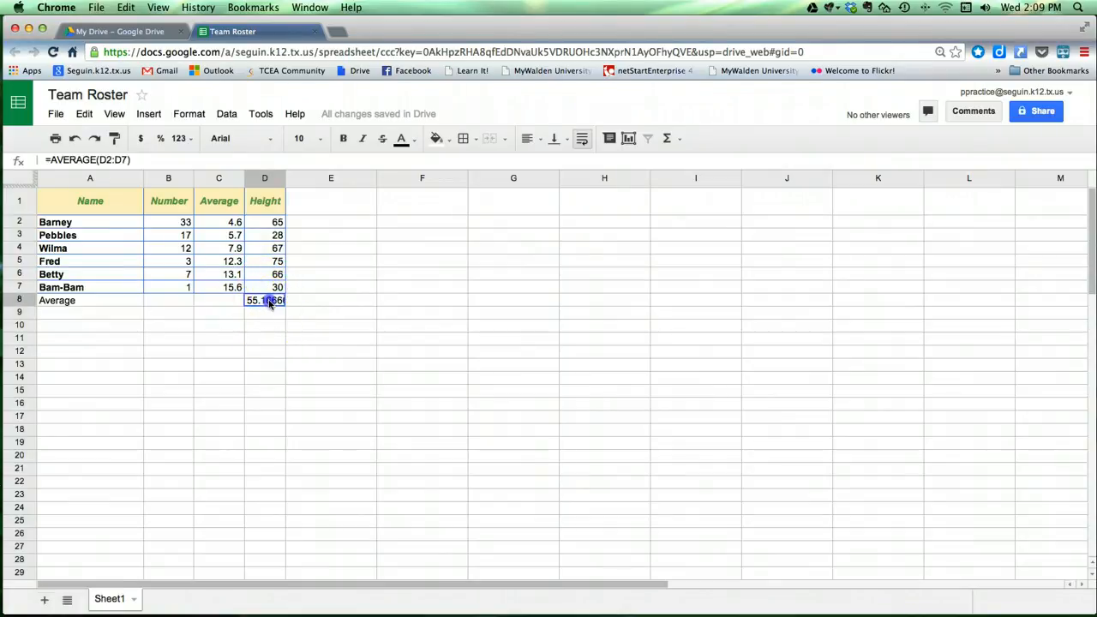
{"action": "left_click", "coordinate": [193, 114]}
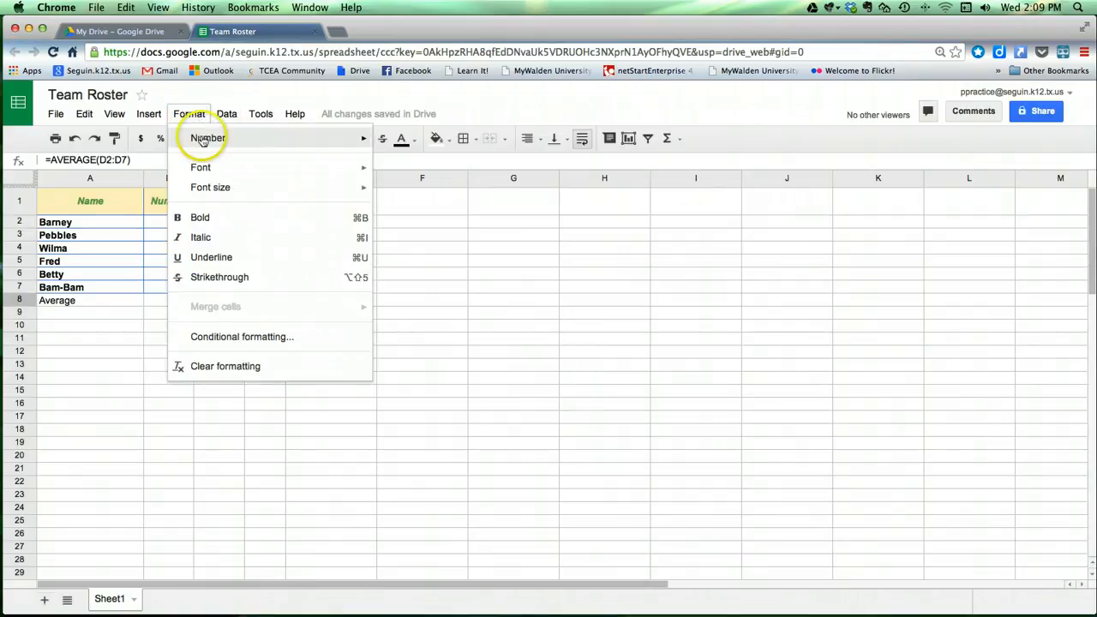
{"action": "mouse_move", "coordinate": [277, 138]}
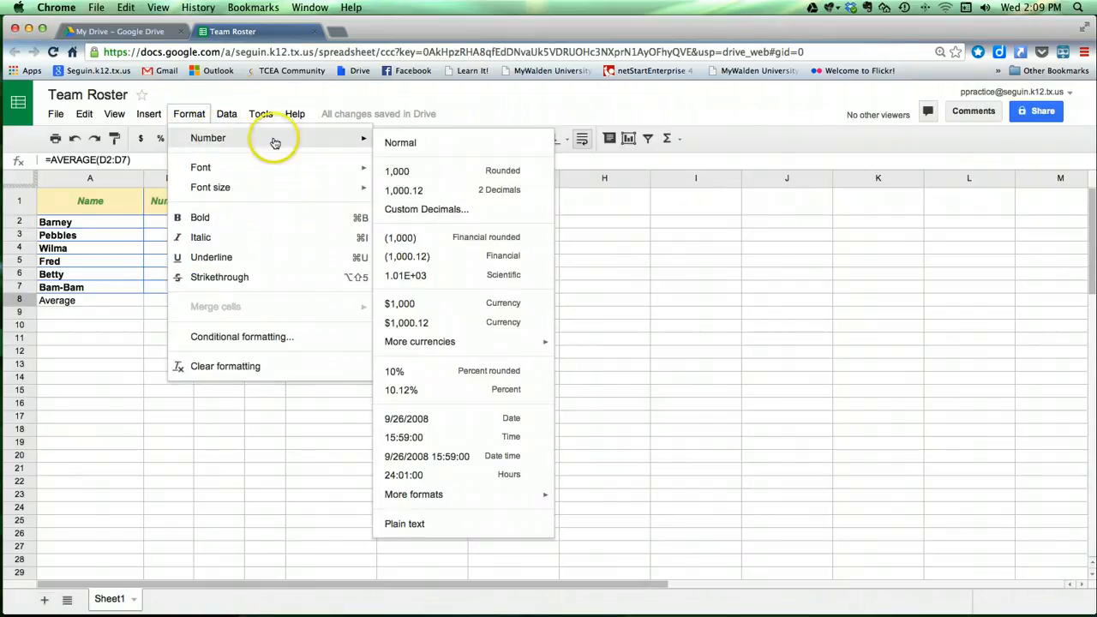
{"action": "left_click", "coordinate": [415, 190]}
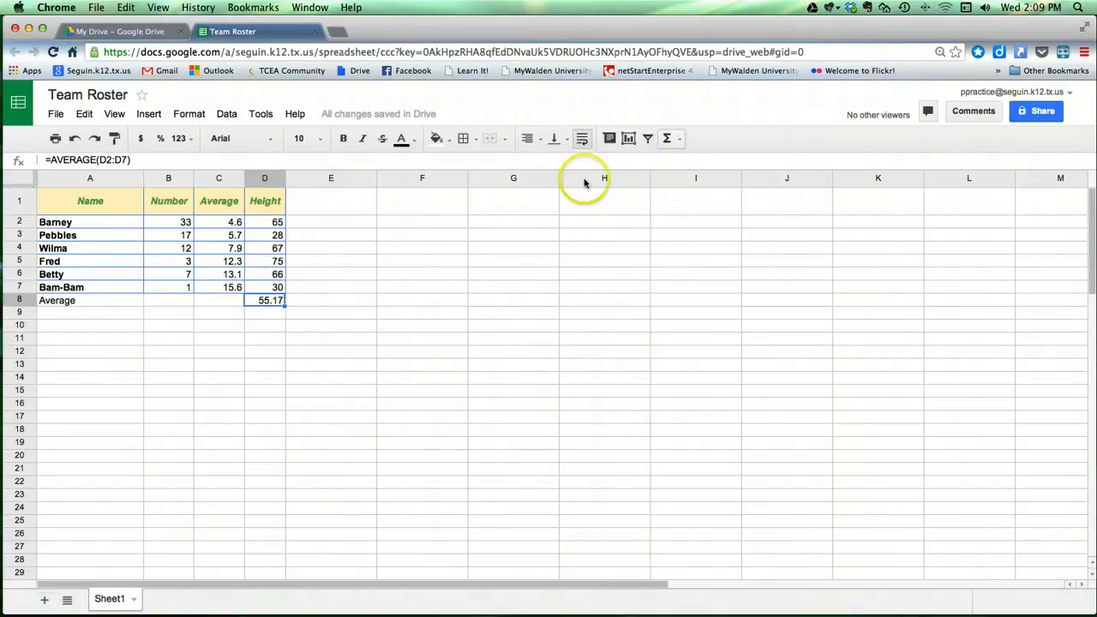
Add up the Number column in cell B8 with =SUM(B2:B7).
{"action": "left_click", "coordinate": [174, 302]}
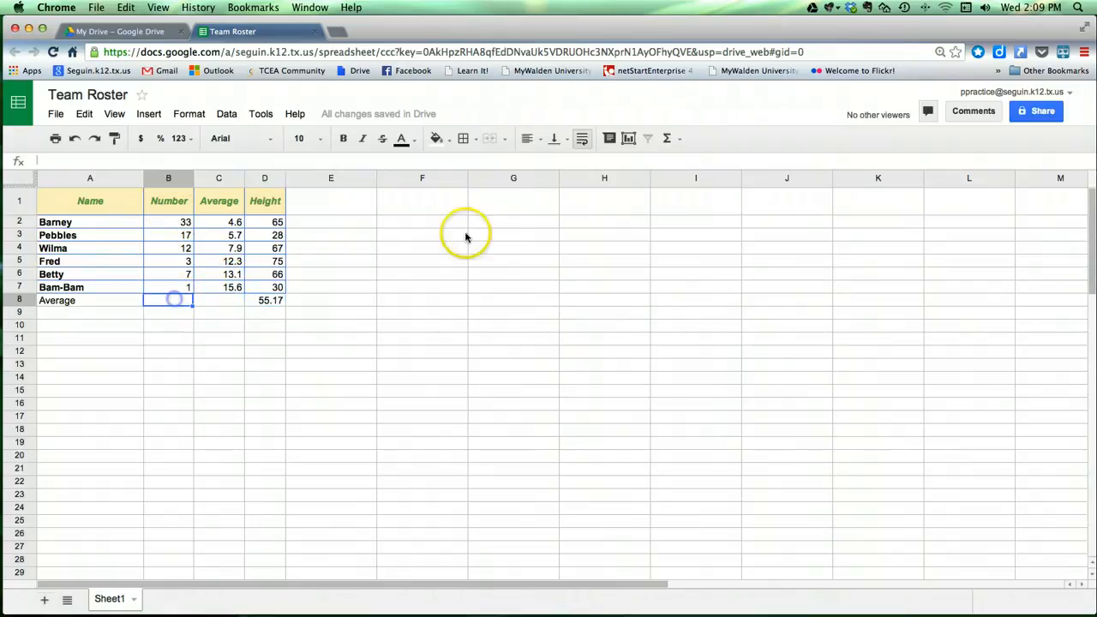
{"action": "left_click", "coordinate": [679, 139]}
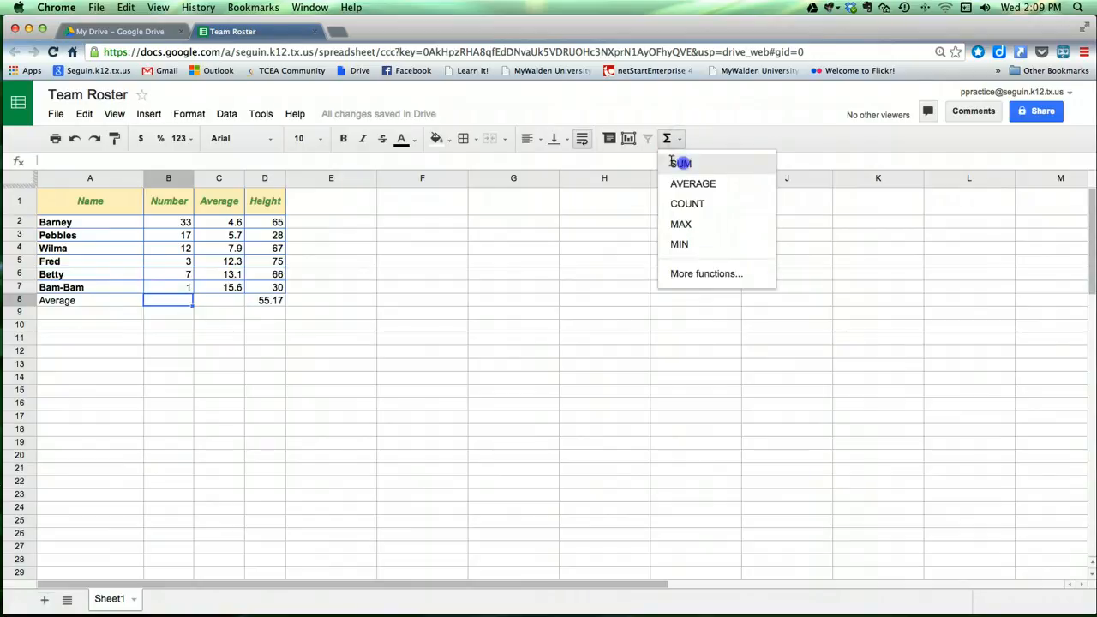
{"action": "left_click", "coordinate": [679, 164]}
{"action": "left_click_drag", "start_coordinate": [176, 287], "coordinate": [175, 227]}
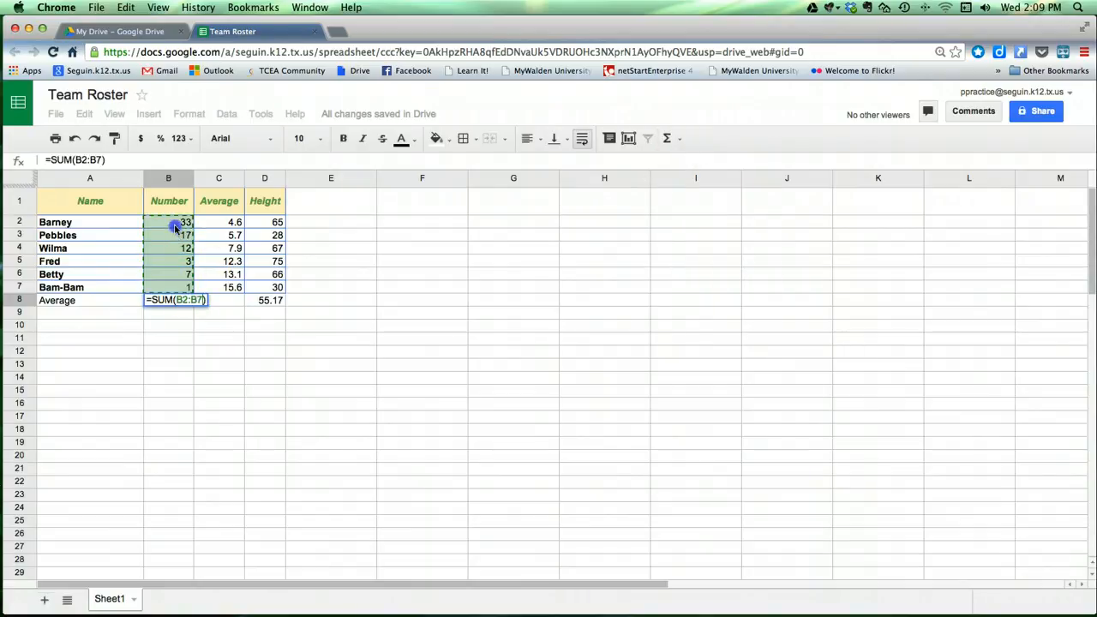
{"action": "key", "text": "Return"}
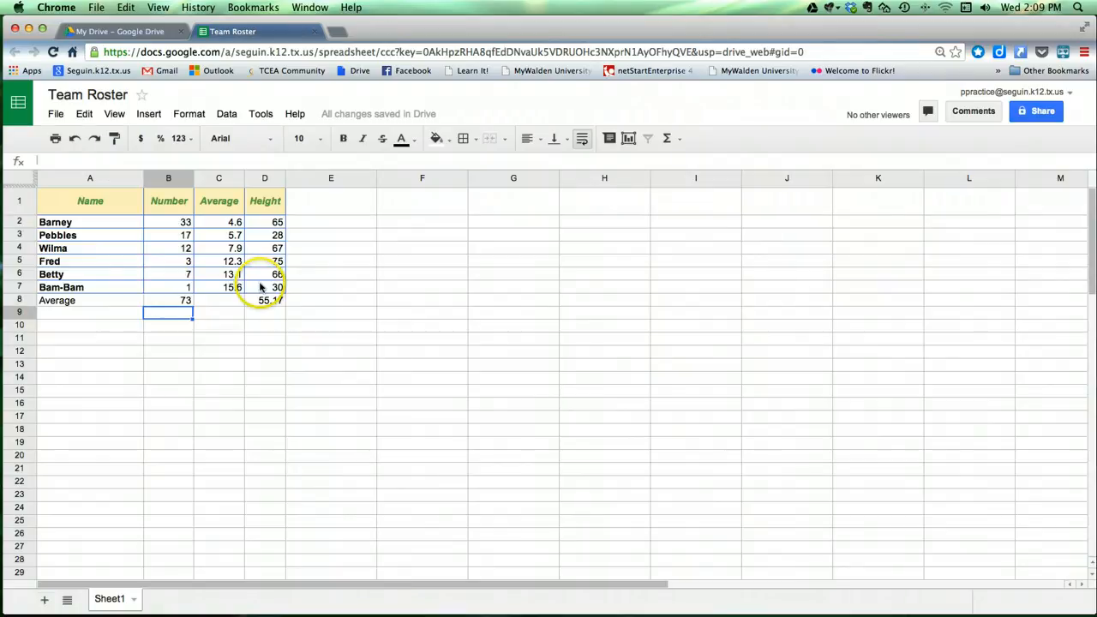
Open the full list of spreadsheet functions and examine its entries and the categories available for narrowing it.
{"action": "left_click", "coordinate": [681, 138]}
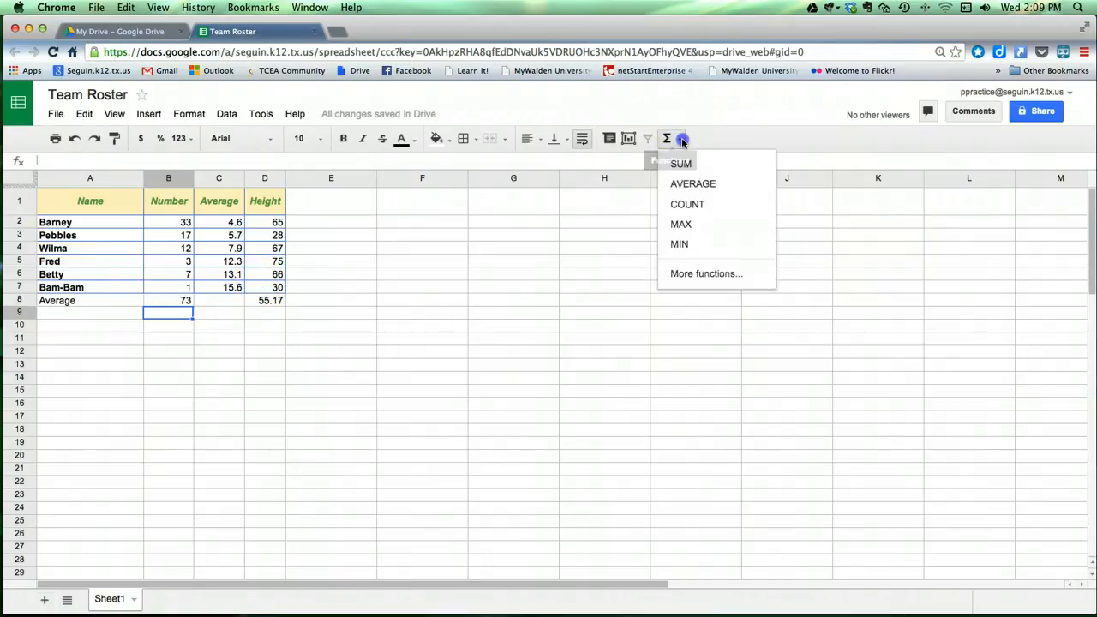
{"action": "left_click", "coordinate": [692, 275]}
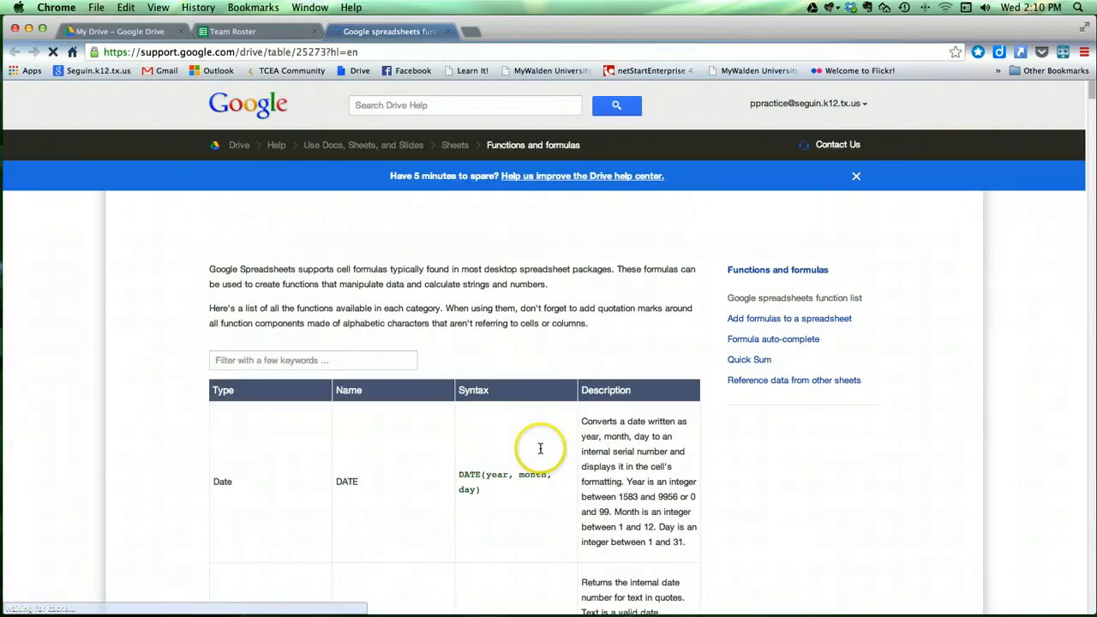
{"action": "scroll", "coordinate": [849, 453], "scroll_direction": "down", "scroll_amount": 3}
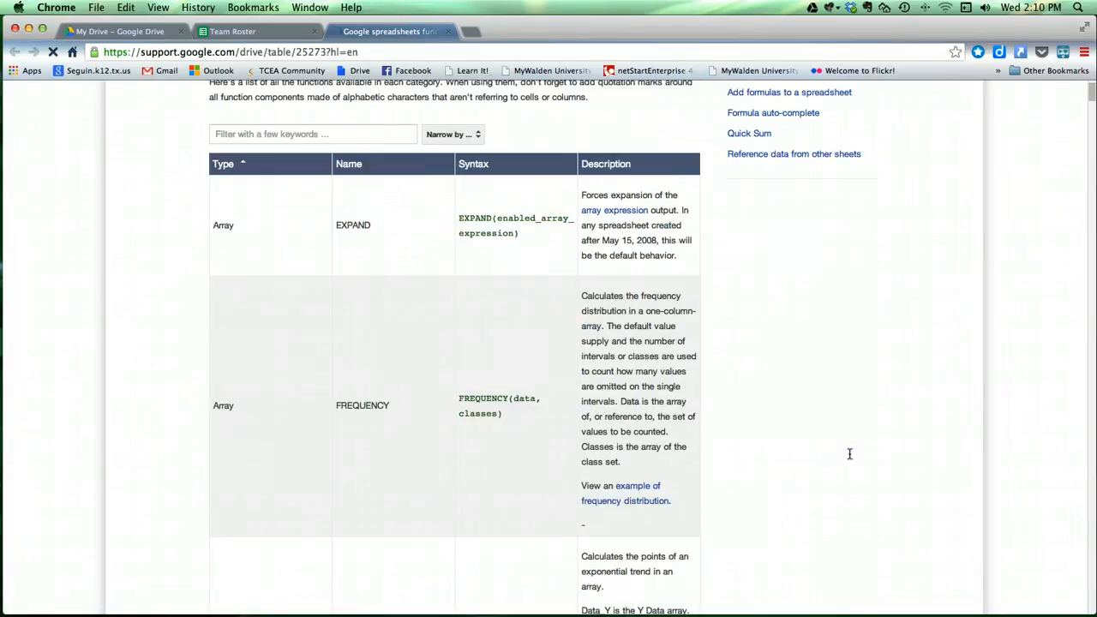
{"action": "scroll", "coordinate": [576, 441], "scroll_direction": "down", "scroll_amount": 5}
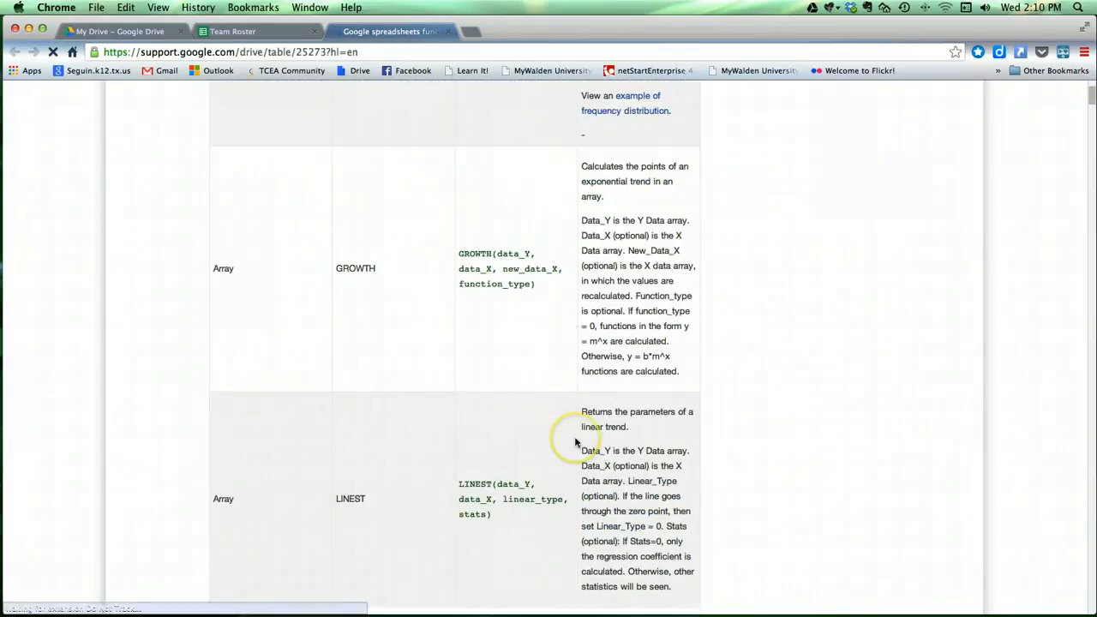
{"action": "scroll", "coordinate": [583, 442], "scroll_direction": "up", "scroll_amount": 2}
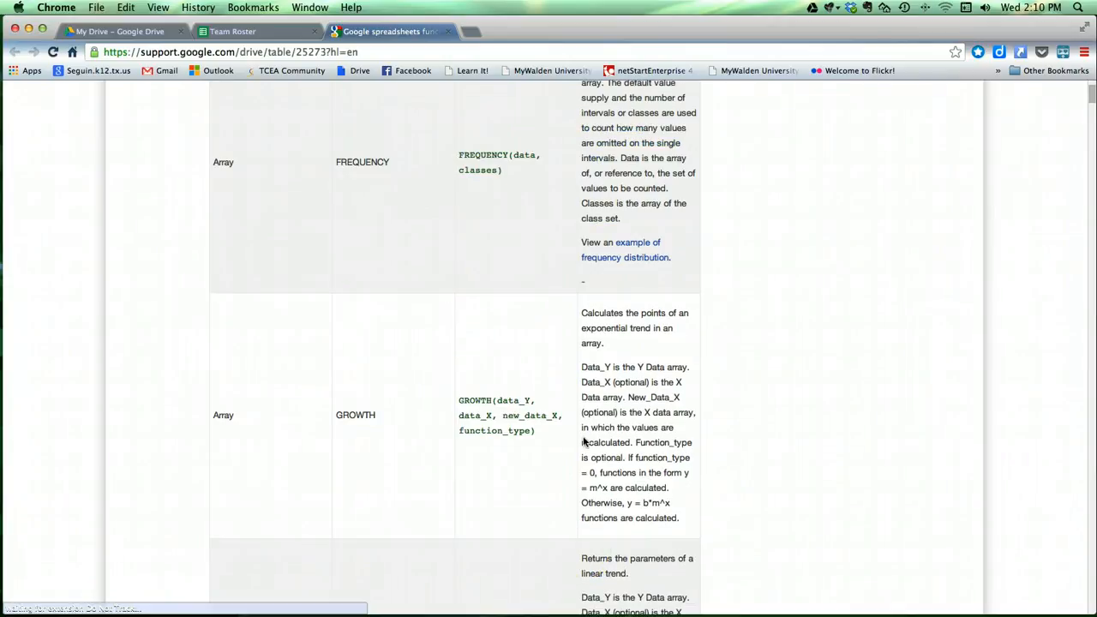
{"action": "scroll", "coordinate": [515, 403], "scroll_direction": "up", "scroll_amount": 6}
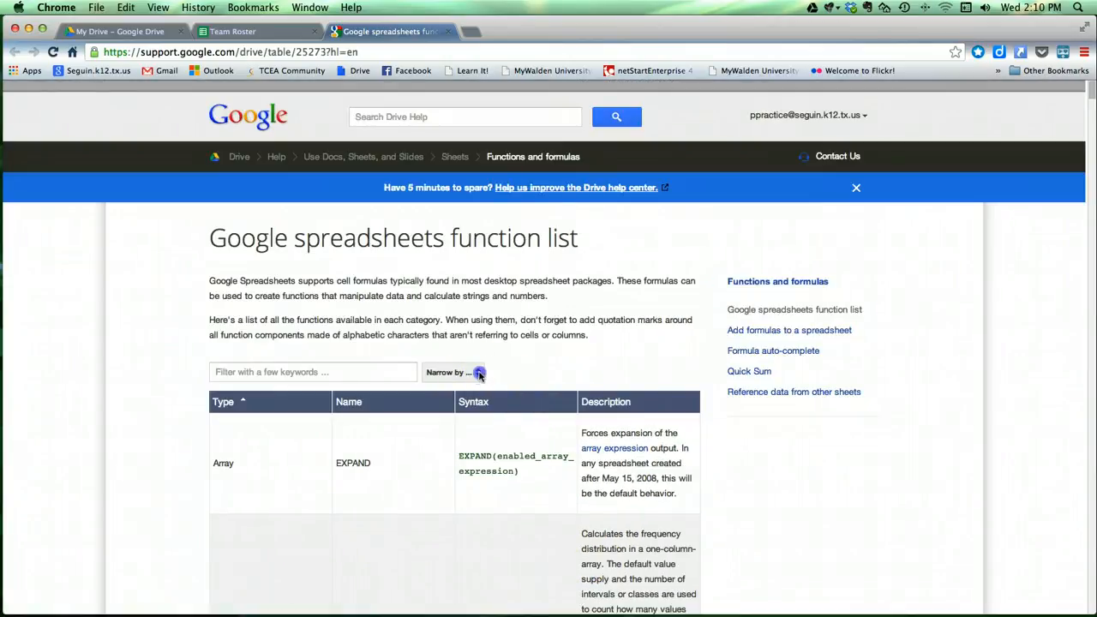
{"action": "scroll", "coordinate": [479, 375], "scroll_direction": "down", "scroll_amount": 1}
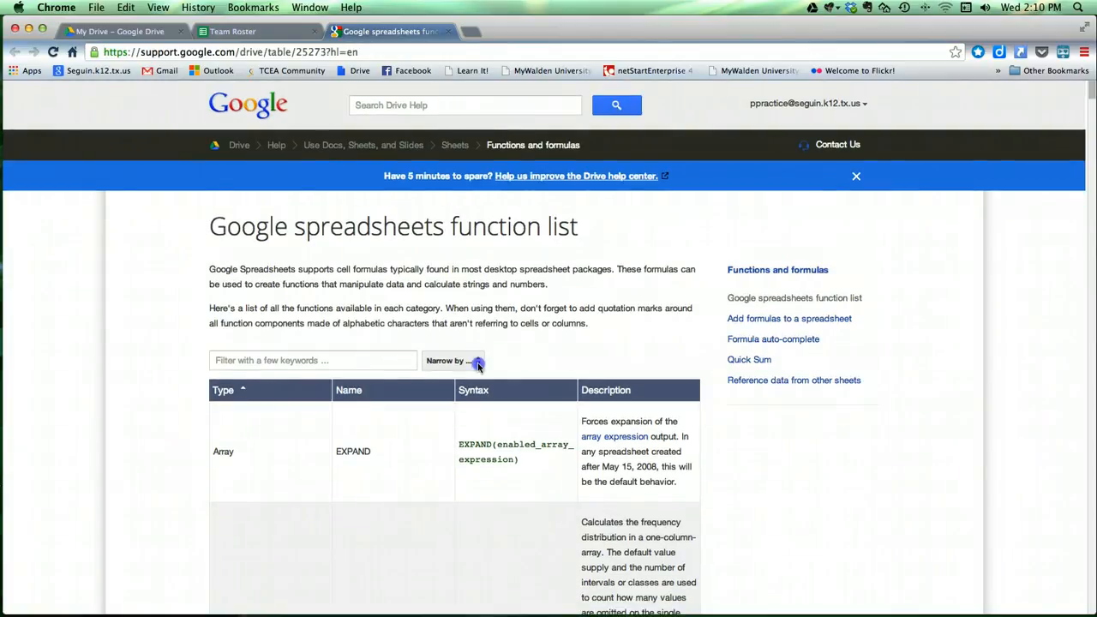
{"action": "left_click", "coordinate": [478, 364]}
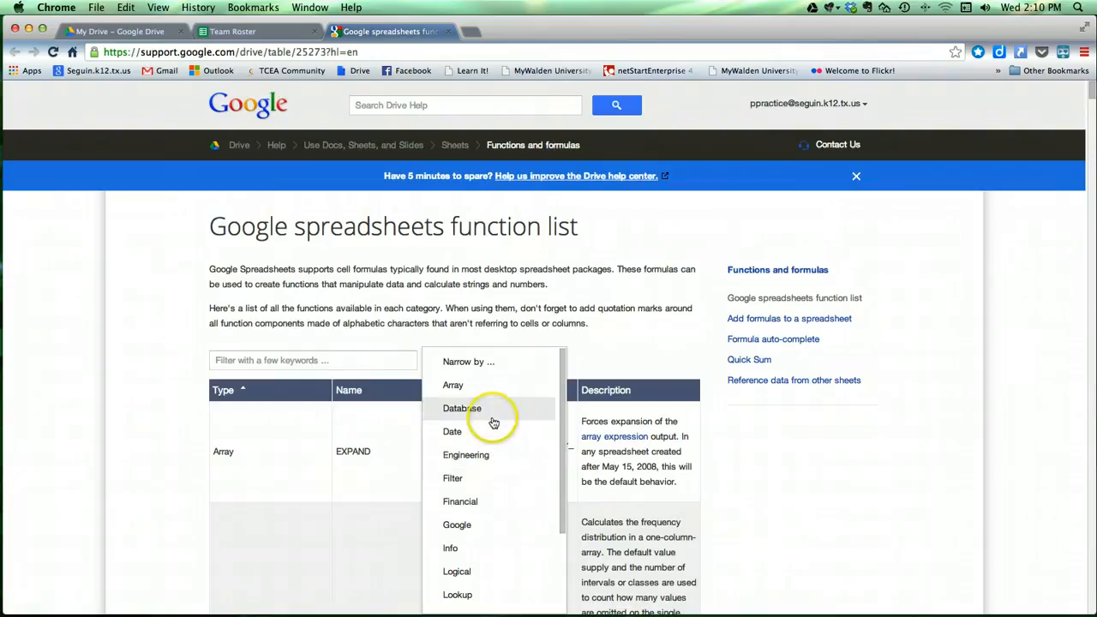
{"action": "left_click_drag", "start_coordinate": [557, 454], "coordinate": [553, 509]}
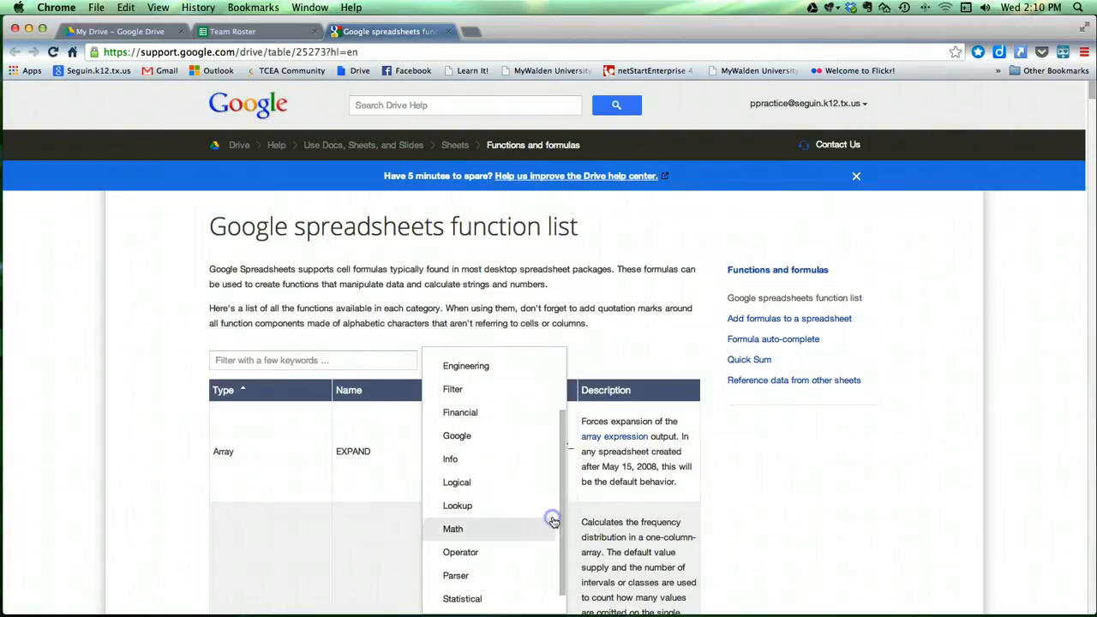
{"action": "left_click", "coordinate": [821, 467]}
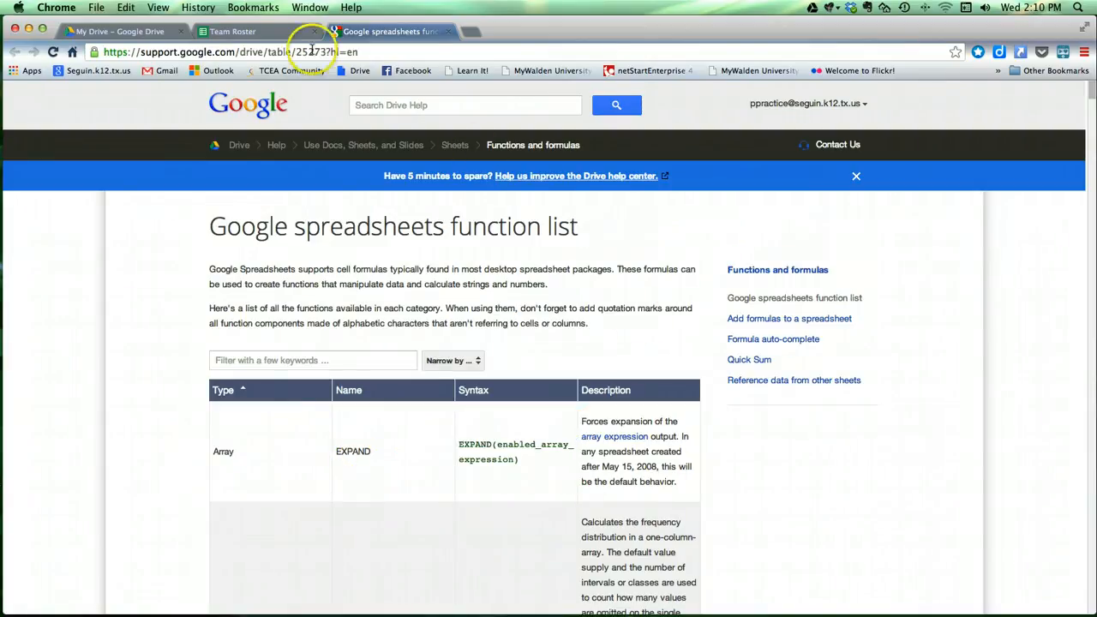
Return to the Team Roster spreadsheet and enter the formula =average(C2:C7) in cell C8.
{"action": "left_click", "coordinate": [278, 33]}
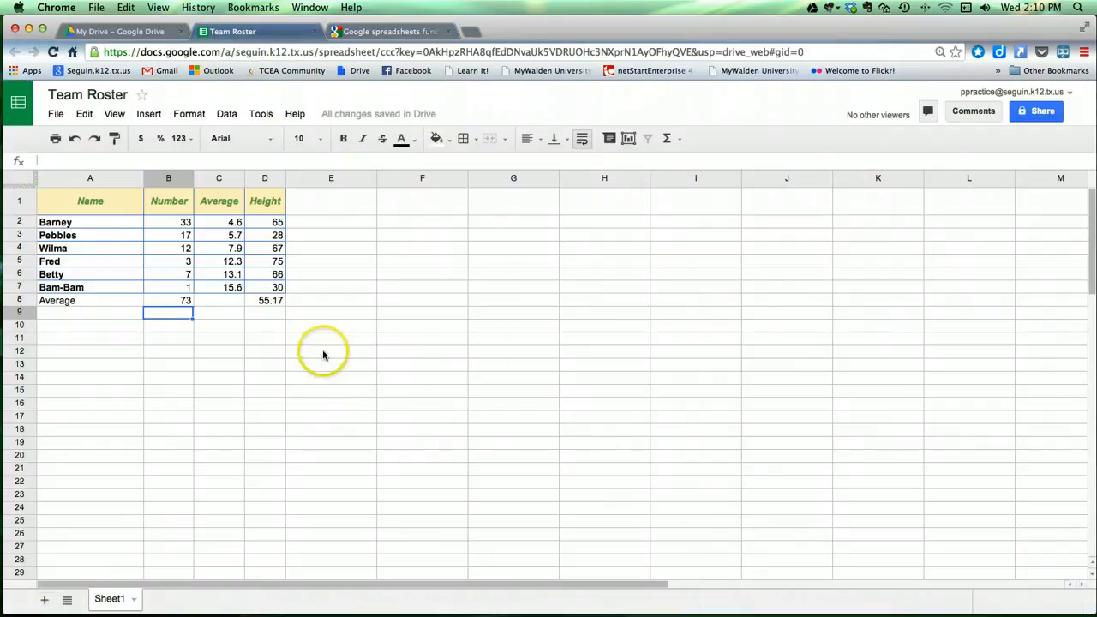
{"action": "left_click", "coordinate": [225, 301]}
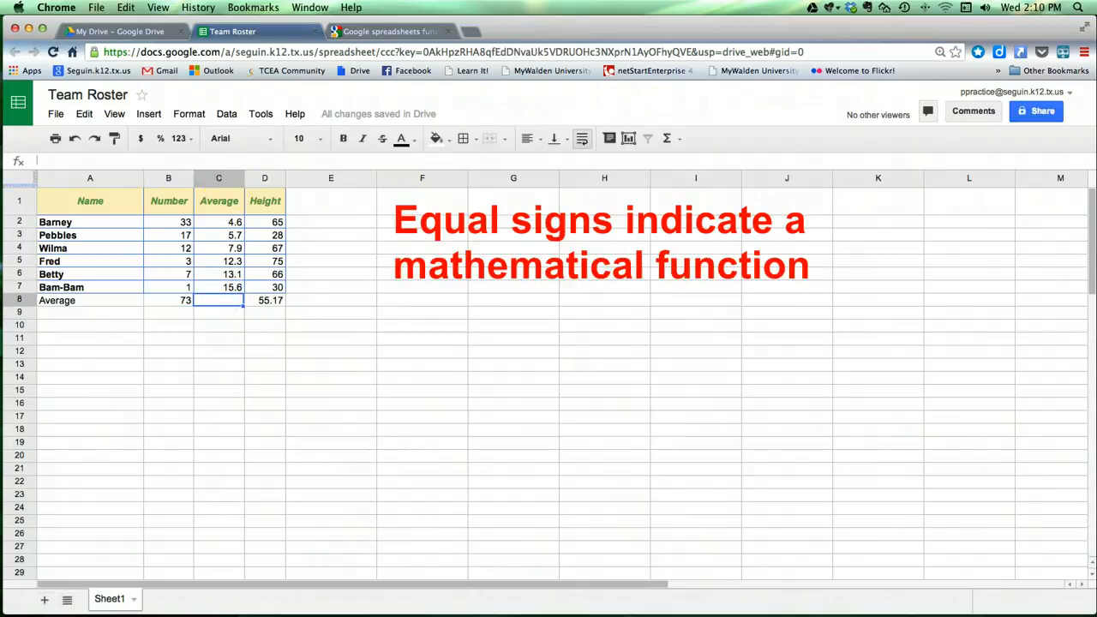
{"action": "type", "text": "="}
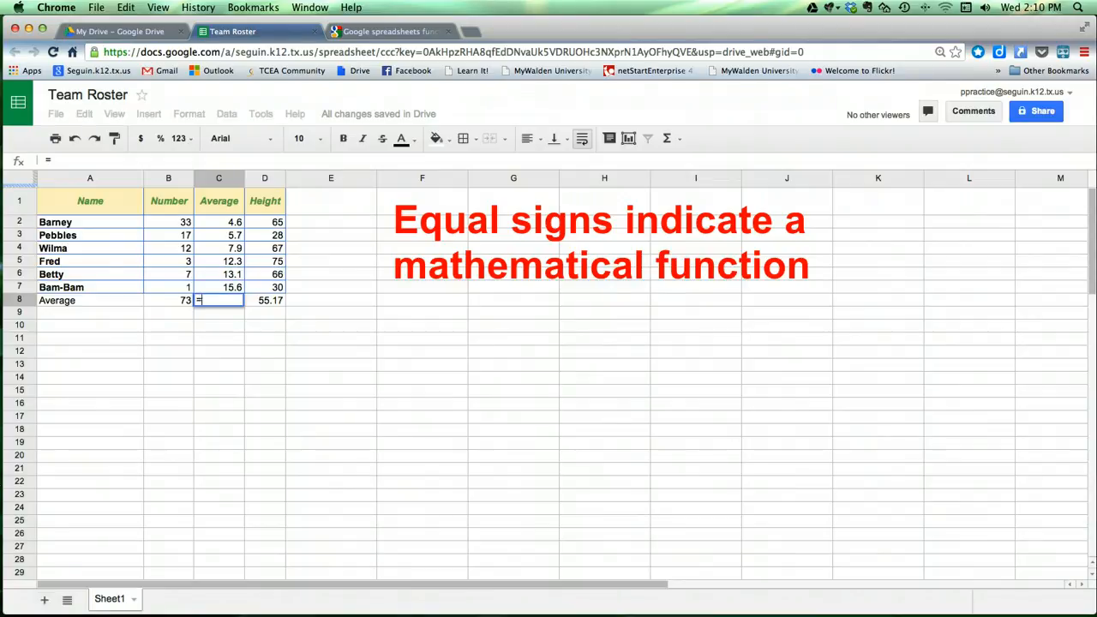
{"action": "type", "text": "average"}
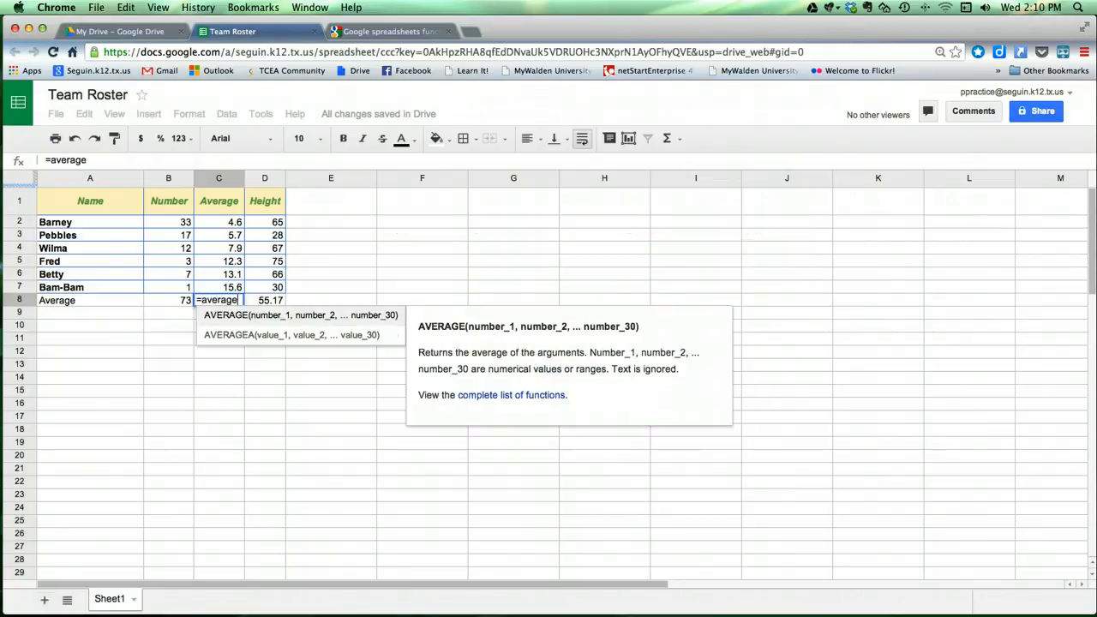
{"action": "type", "text": "("}
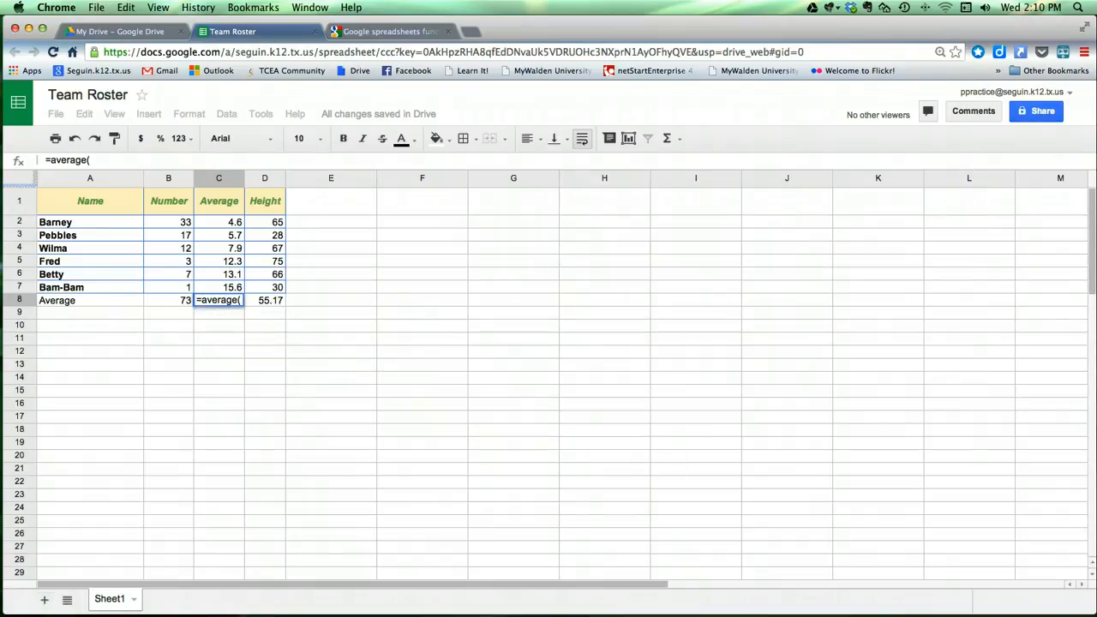
{"action": "left_click_drag", "start_coordinate": [225, 222], "coordinate": [225, 286]}
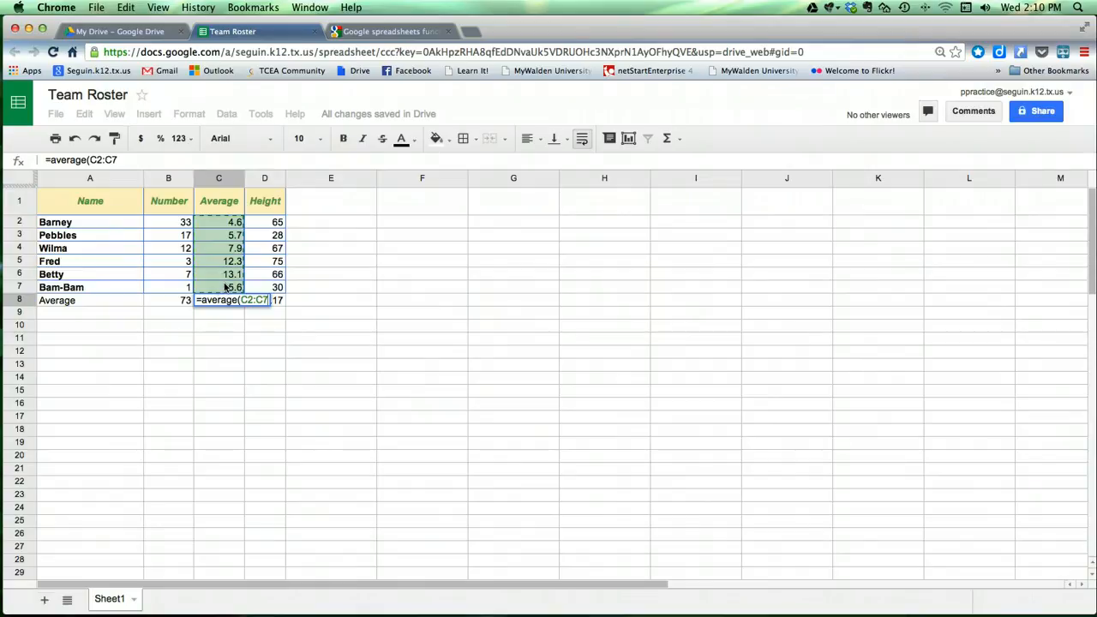
{"action": "type", "text": ")"}
{"action": "key", "text": "Return"}
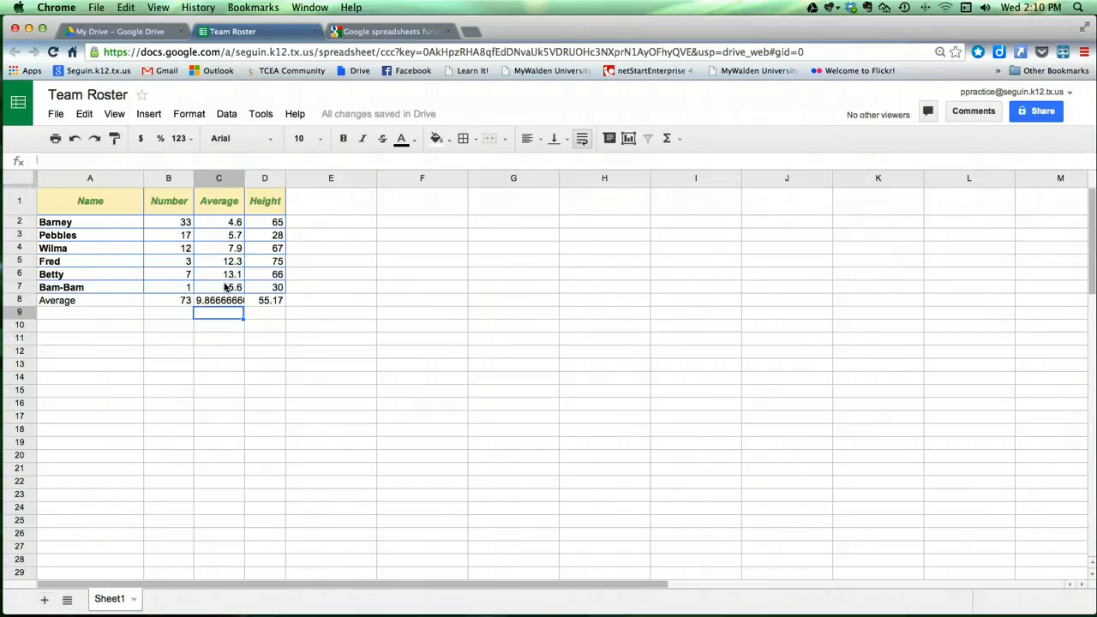
Apply a number format to the calculated average in cell C8.
{"action": "left_click", "coordinate": [220, 300]}
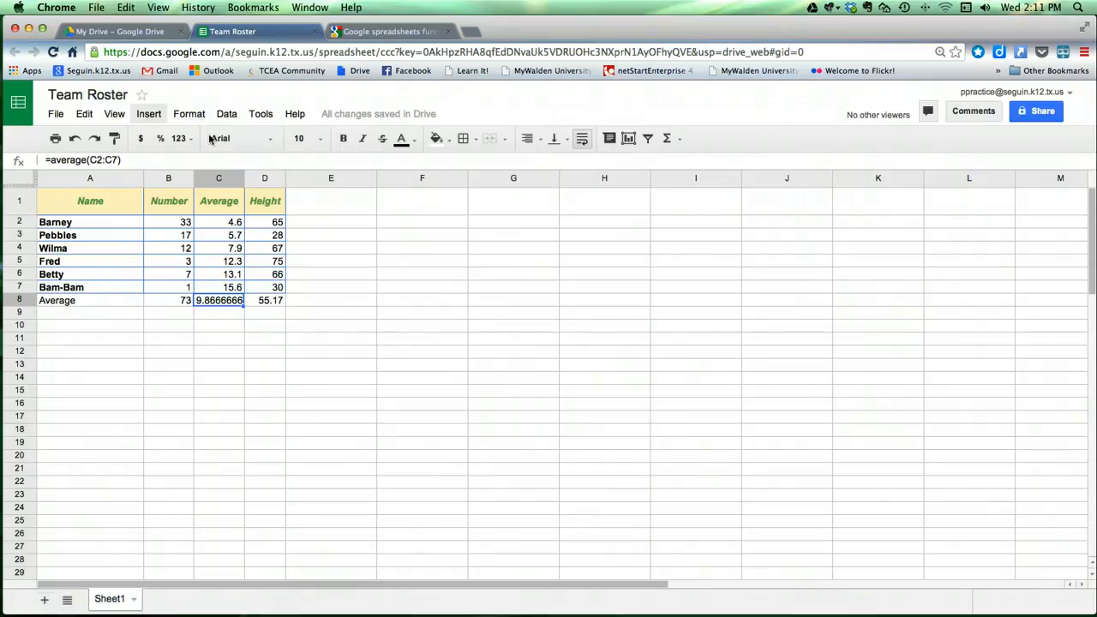
{"action": "left_click", "coordinate": [191, 114]}
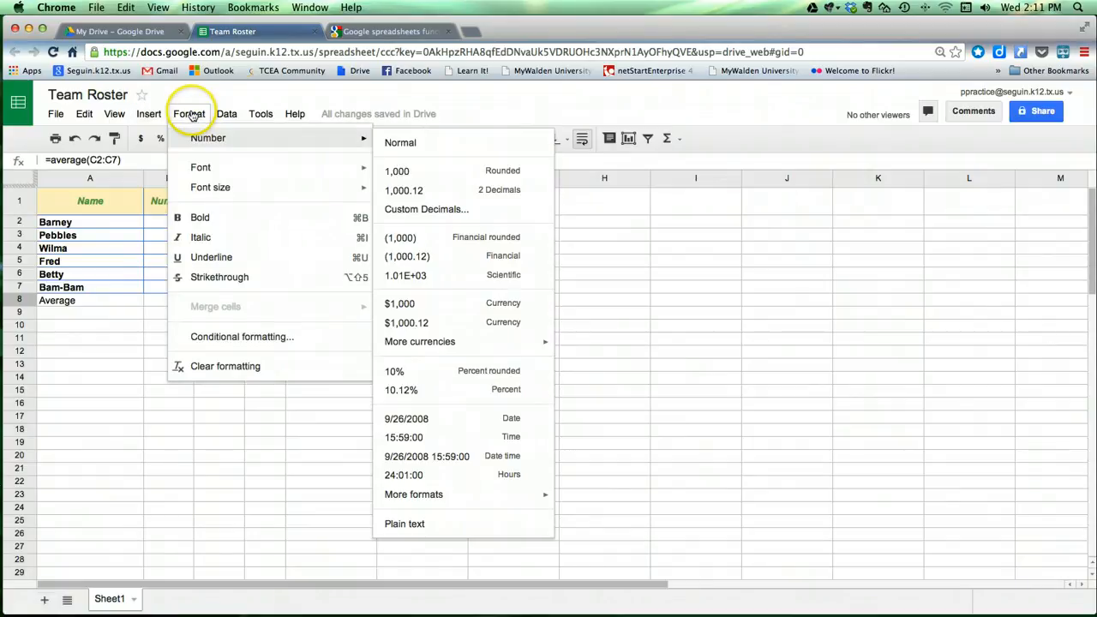
{"action": "left_click", "coordinate": [399, 142]}
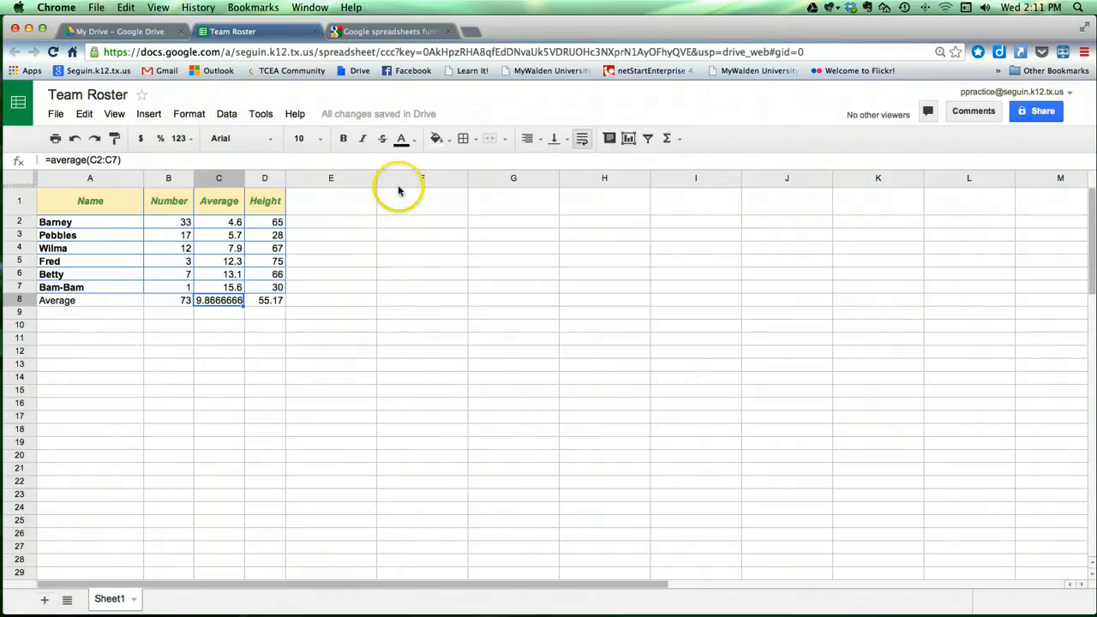
Format the average in cell C8 as a number with two decimals, and inspect the Height average's formula in D8.
{"action": "left_click", "coordinate": [179, 115]}
{"action": "mouse_move", "coordinate": [205, 138]}
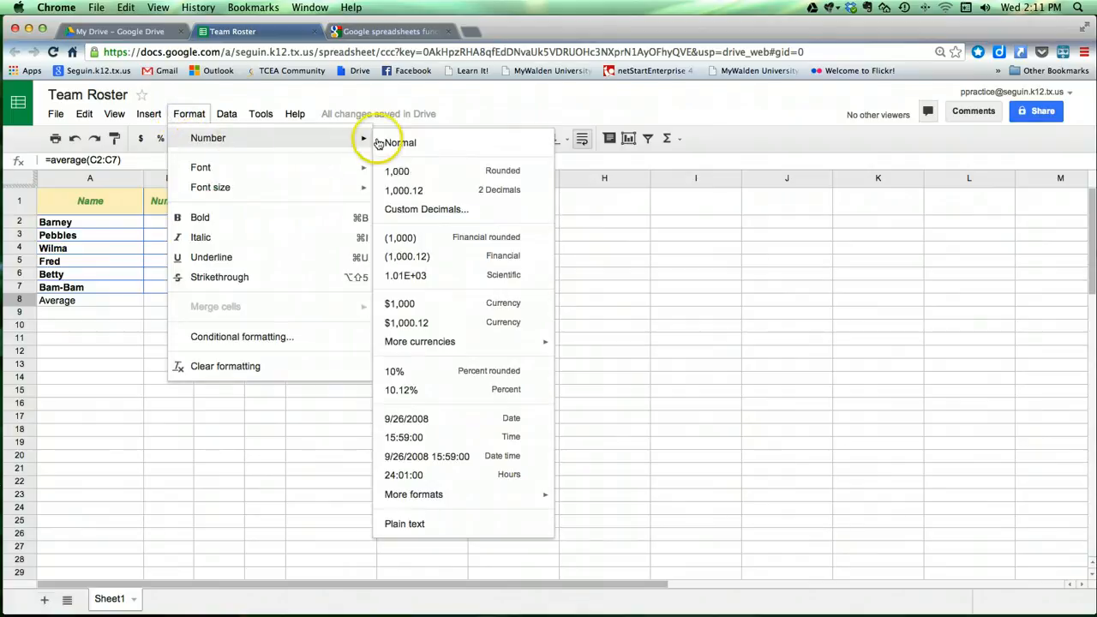
{"action": "left_click", "coordinate": [402, 190]}
{"action": "left_click", "coordinate": [353, 236]}
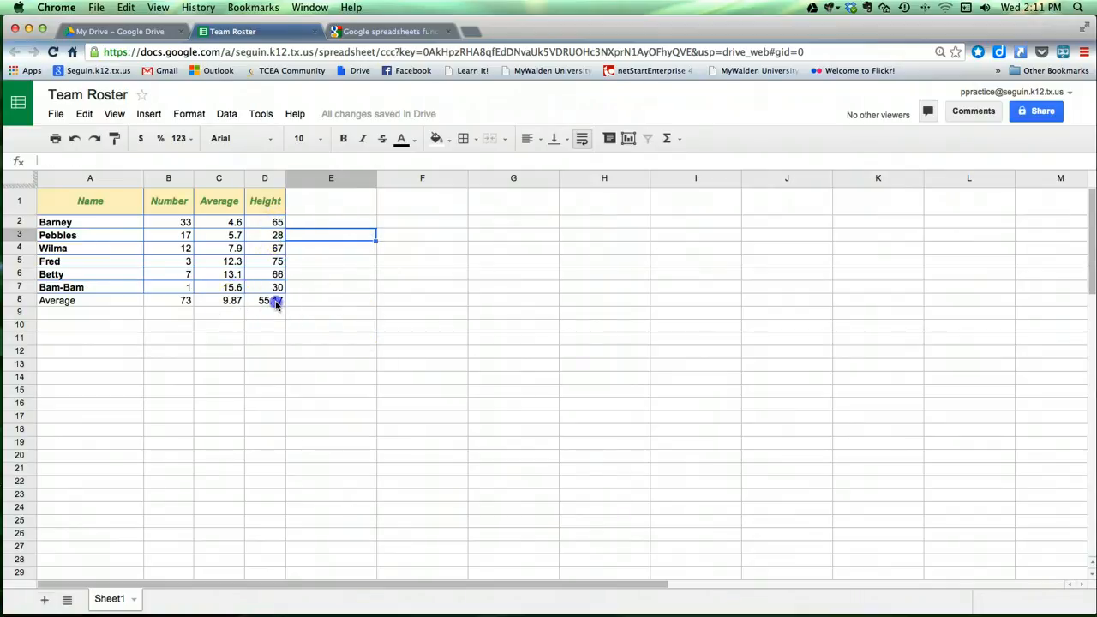
{"action": "left_click", "coordinate": [274, 301]}
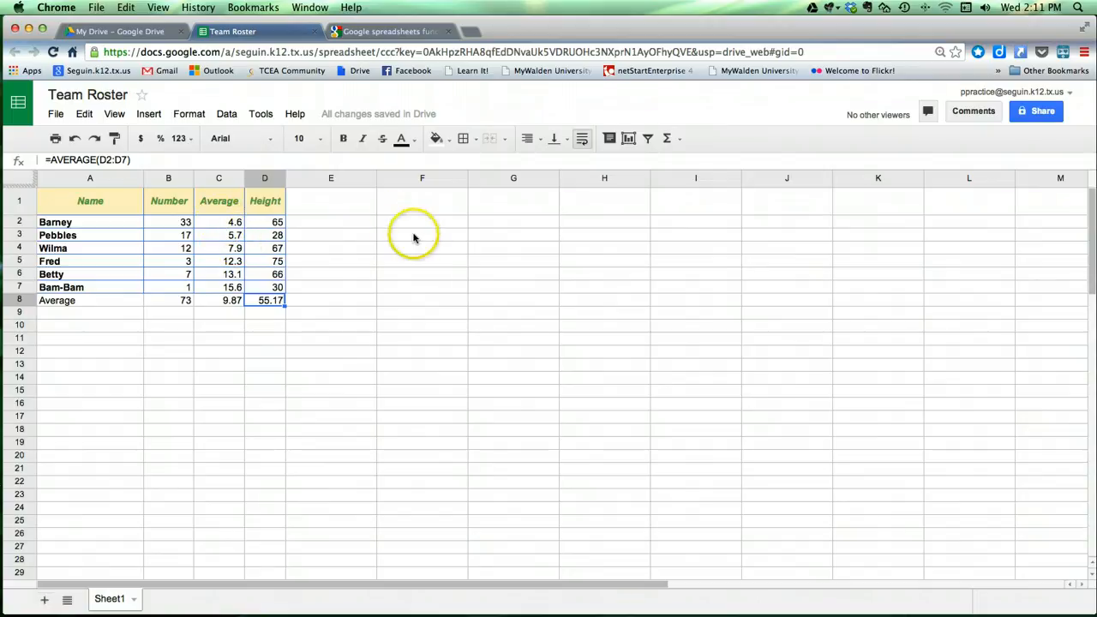
{"action": "left_click", "coordinate": [335, 235]}
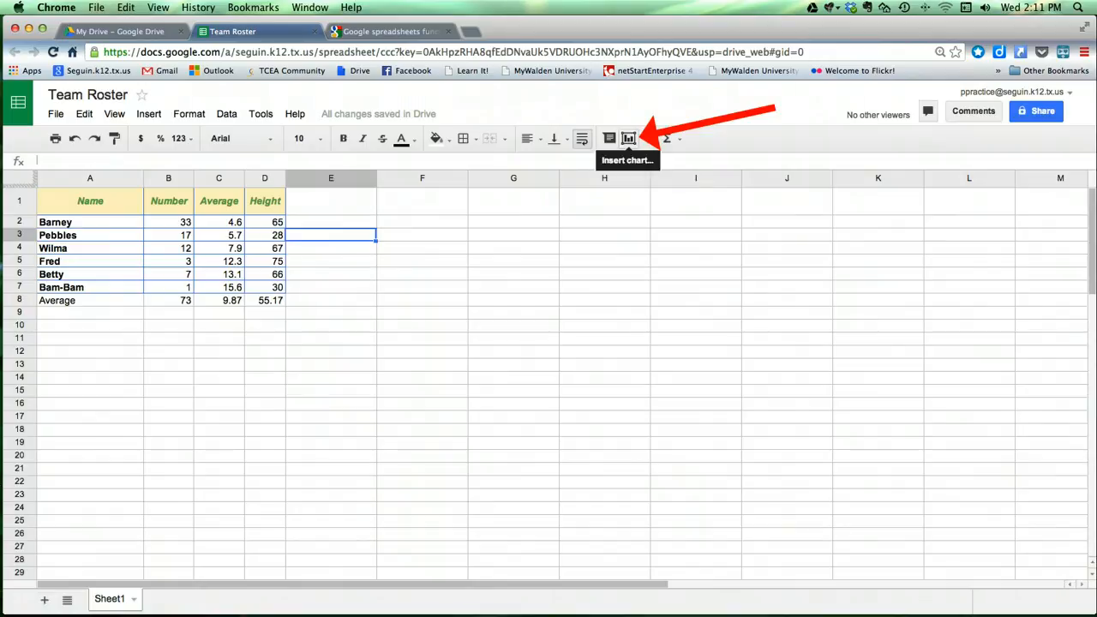
Start a new chart and set its data range to the Average values in C2:C7.
{"action": "left_click", "coordinate": [628, 139]}
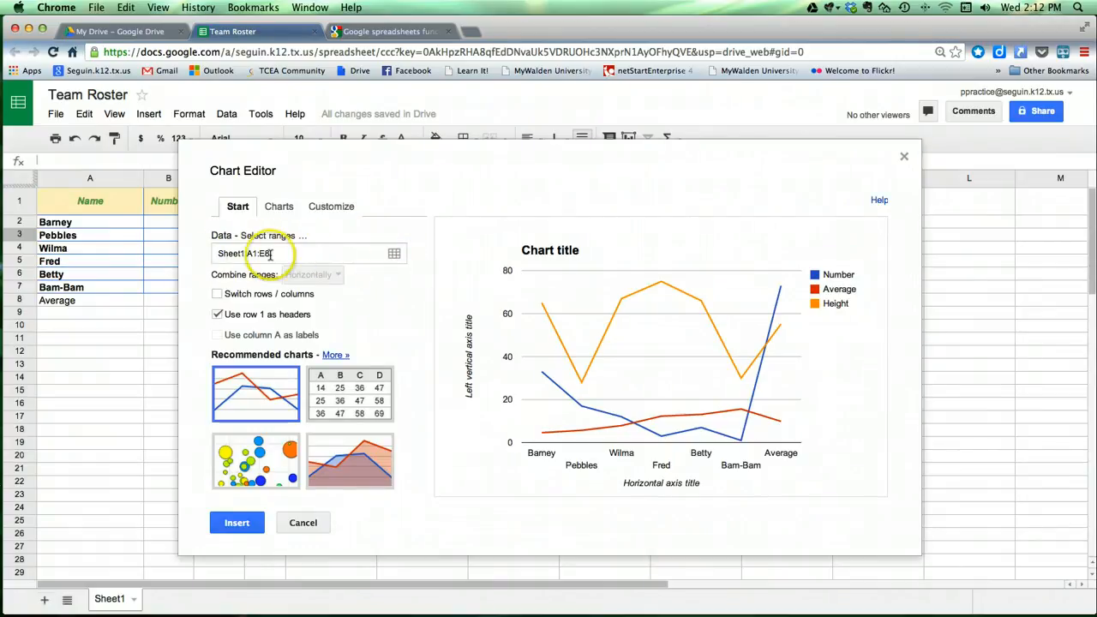
{"action": "left_click_drag", "start_coordinate": [307, 174], "coordinate": [456, 154]}
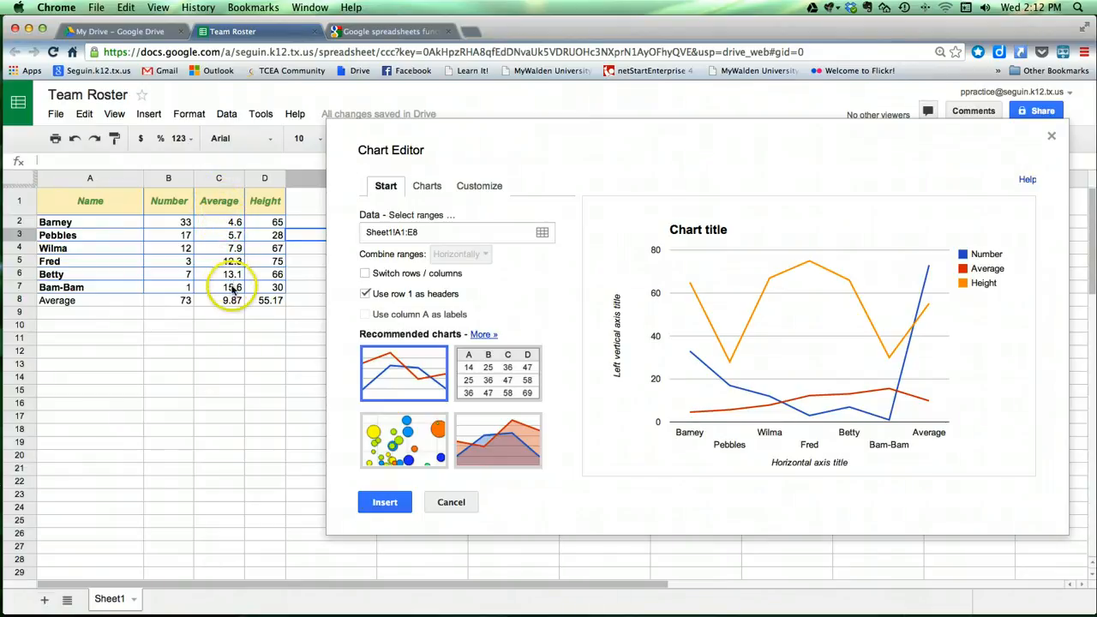
{"action": "left_click", "coordinate": [540, 234]}
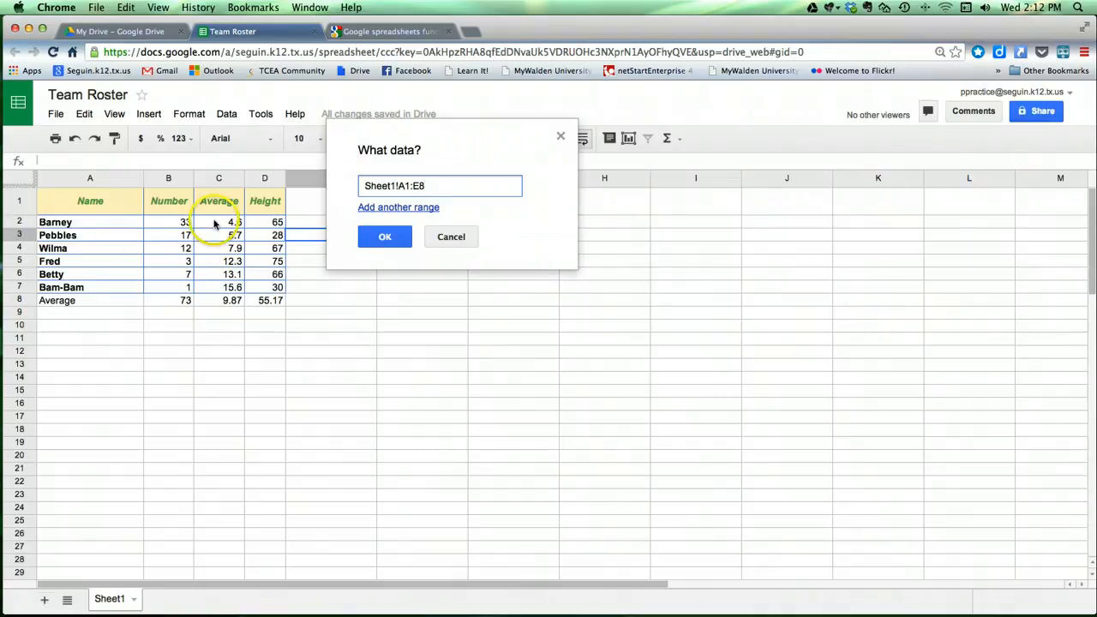
{"action": "left_click_drag", "start_coordinate": [214, 225], "coordinate": [225, 289]}
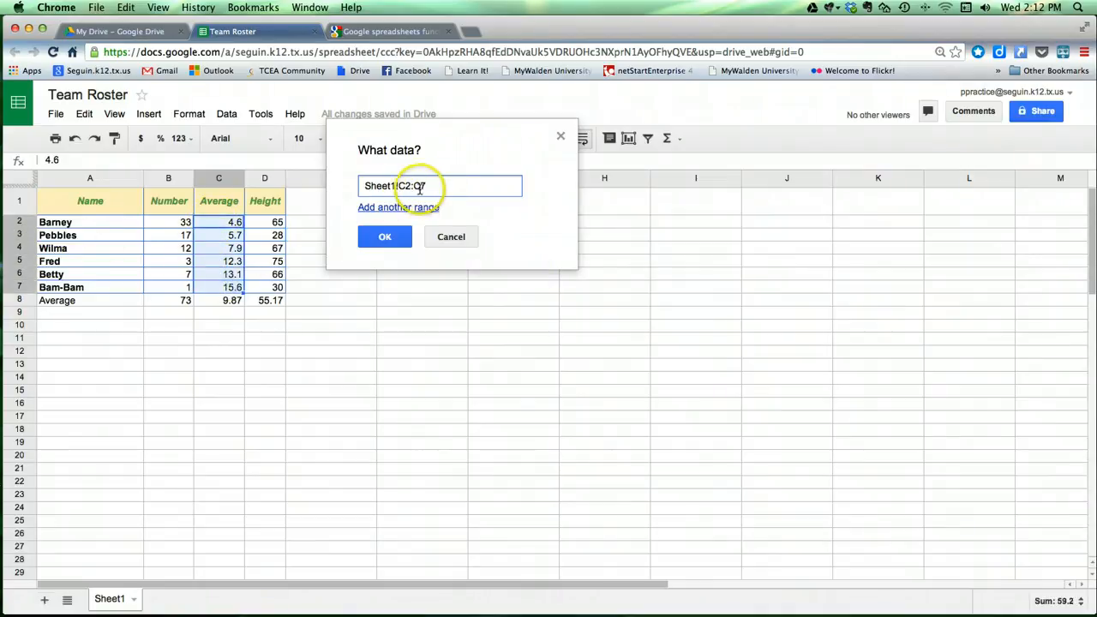
{"action": "left_click", "coordinate": [395, 237]}
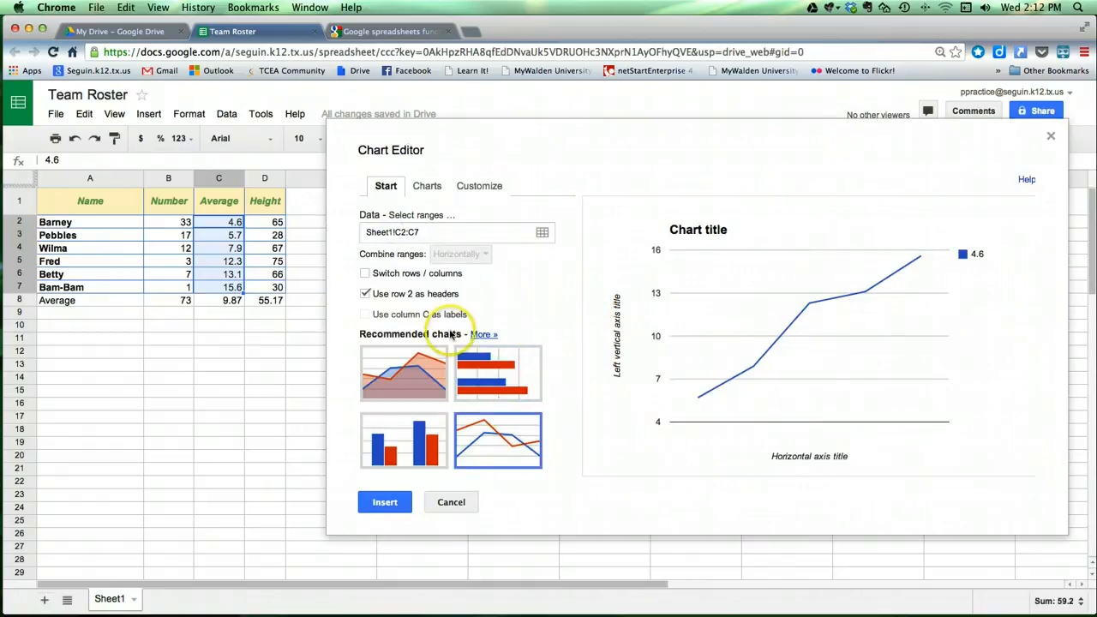
Choose the recommended column chart type and insert the chart into the sheet.
{"action": "left_click", "coordinate": [420, 444]}
{"action": "left_click", "coordinate": [421, 443]}
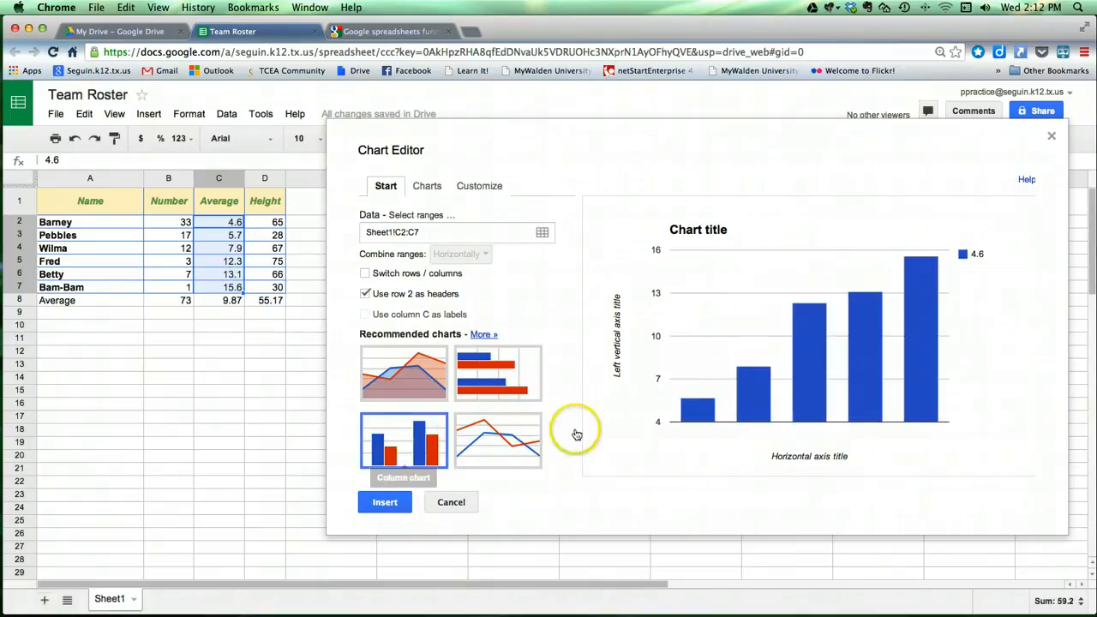
{"action": "left_click", "coordinate": [393, 504]}
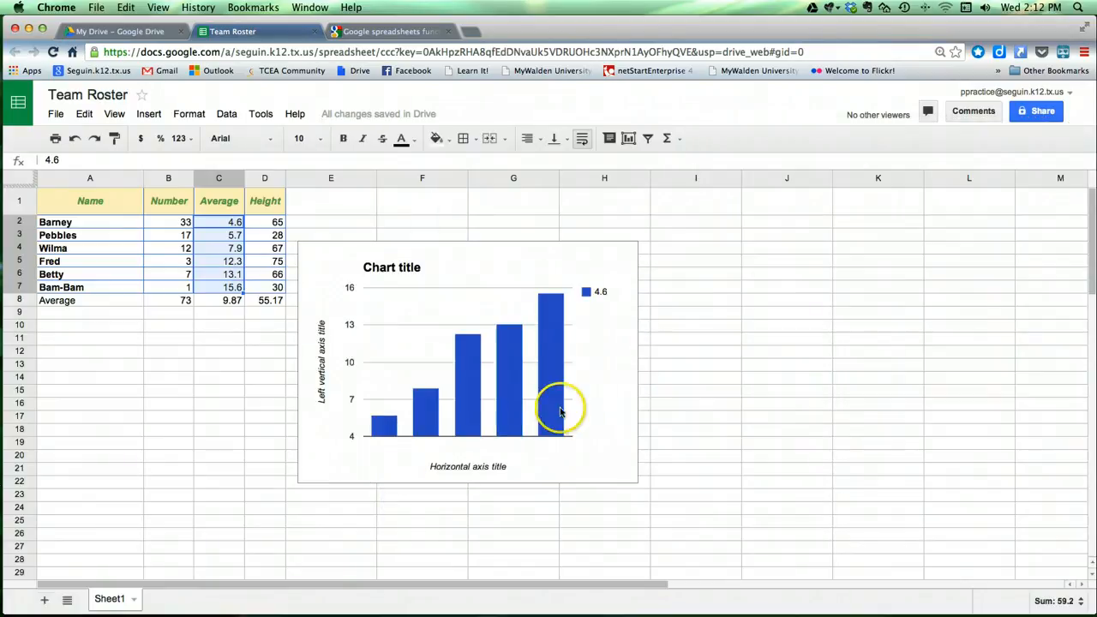
Change the chart's left vertical axis title to "Average points".
{"action": "left_click", "coordinate": [603, 413]}
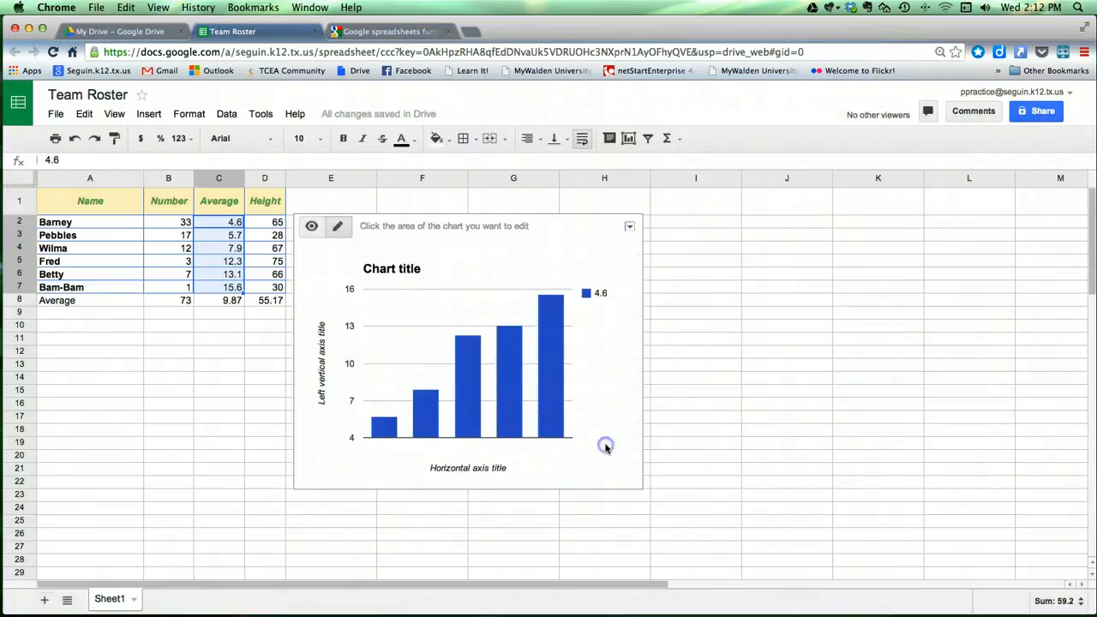
{"action": "left_click", "coordinate": [334, 230]}
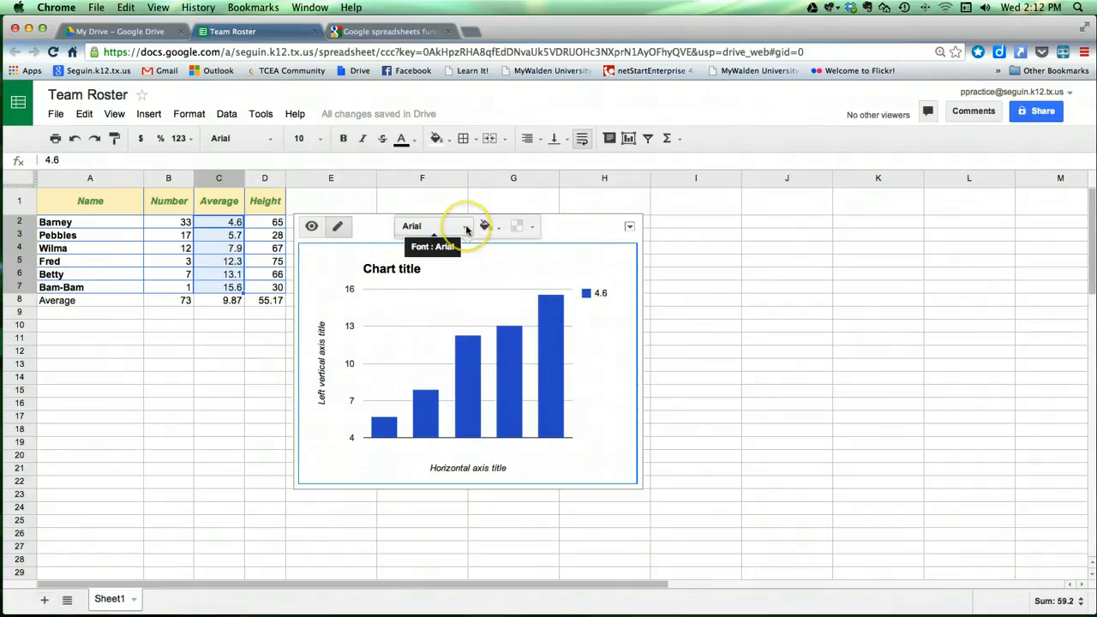
{"action": "left_click", "coordinate": [321, 377]}
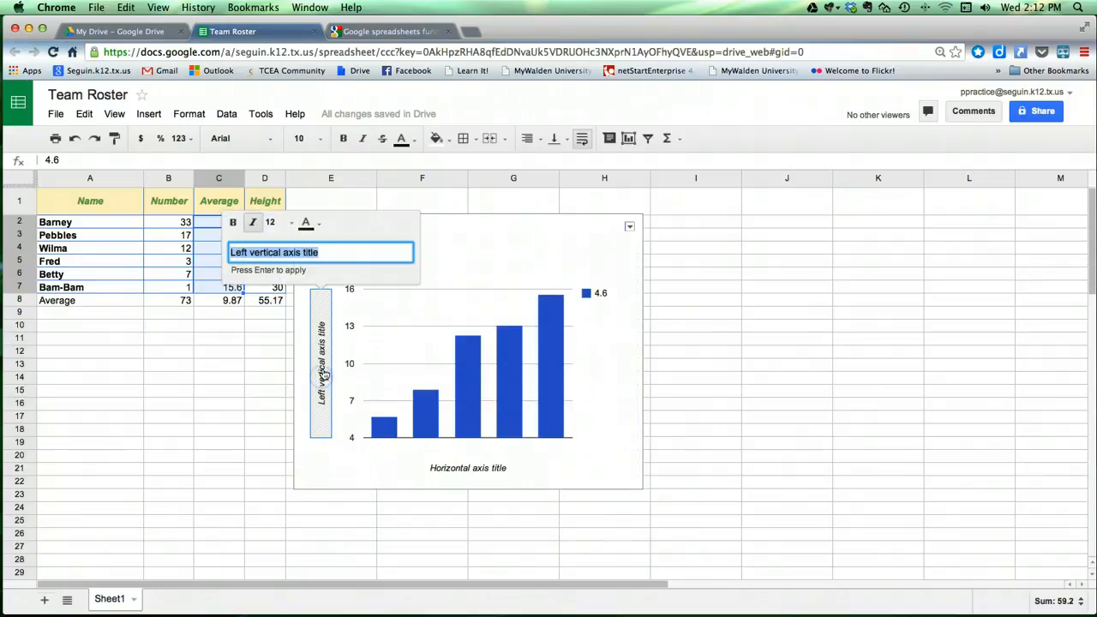
{"action": "type", "text": "Aver"}
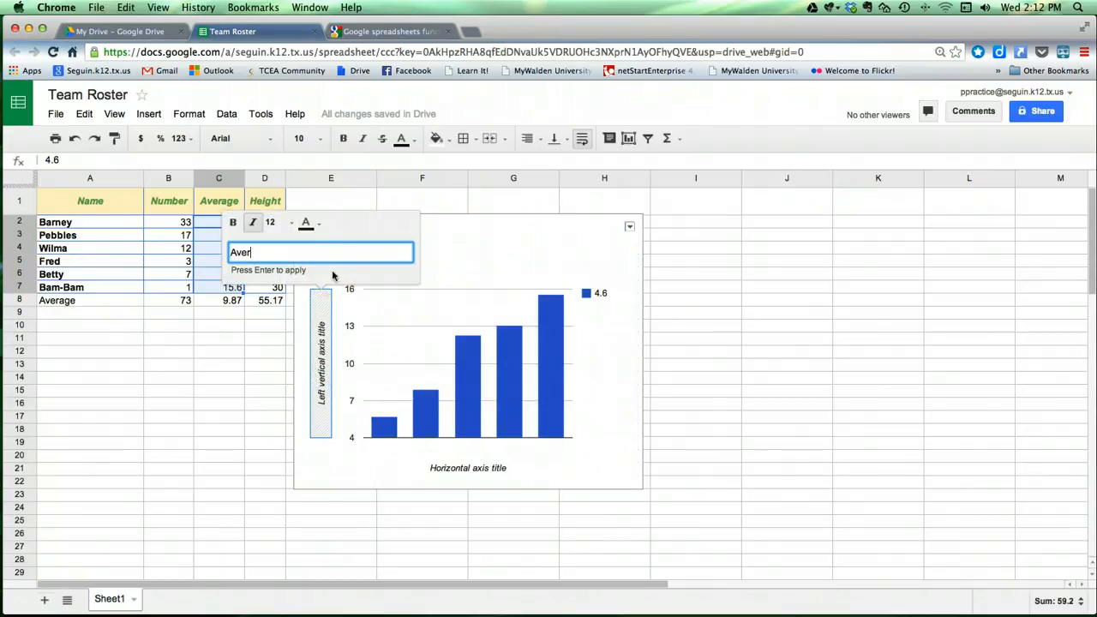
{"action": "type", "text": "age points"}
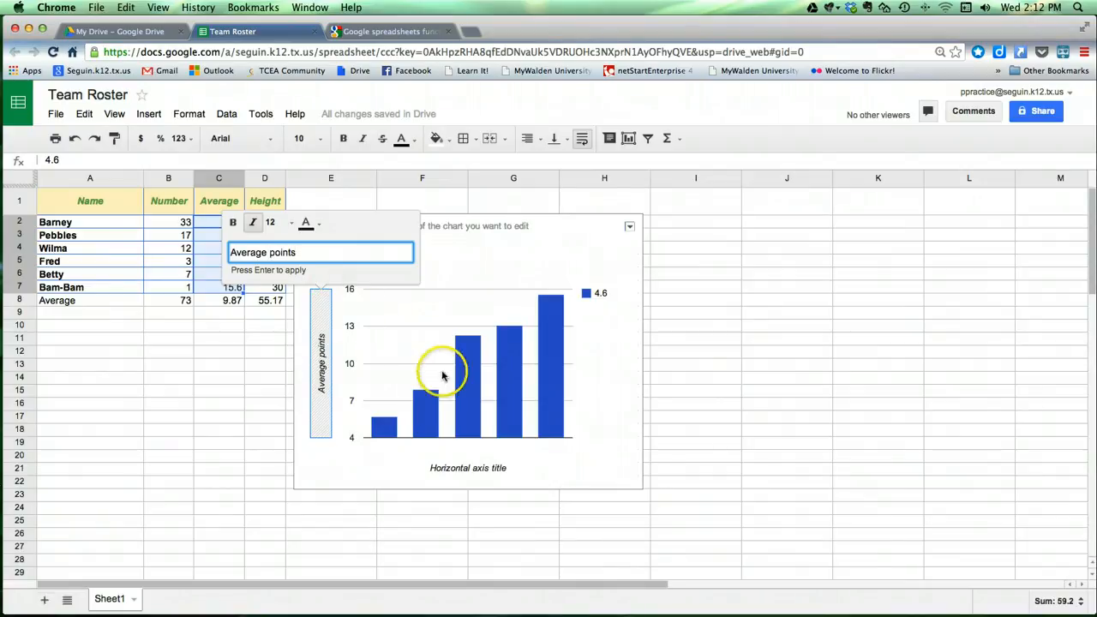
Recolor the chart's columns red.
{"action": "left_click", "coordinate": [414, 433]}
{"action": "left_click", "coordinate": [433, 401]}
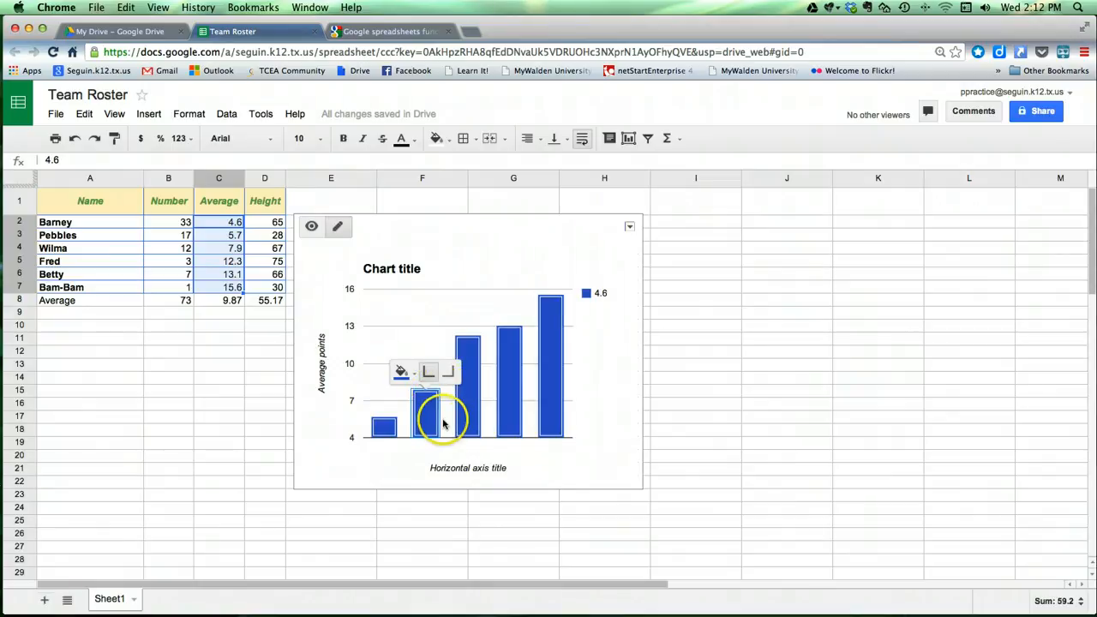
{"action": "left_click", "coordinate": [402, 372]}
{"action": "left_click", "coordinate": [420, 432]}
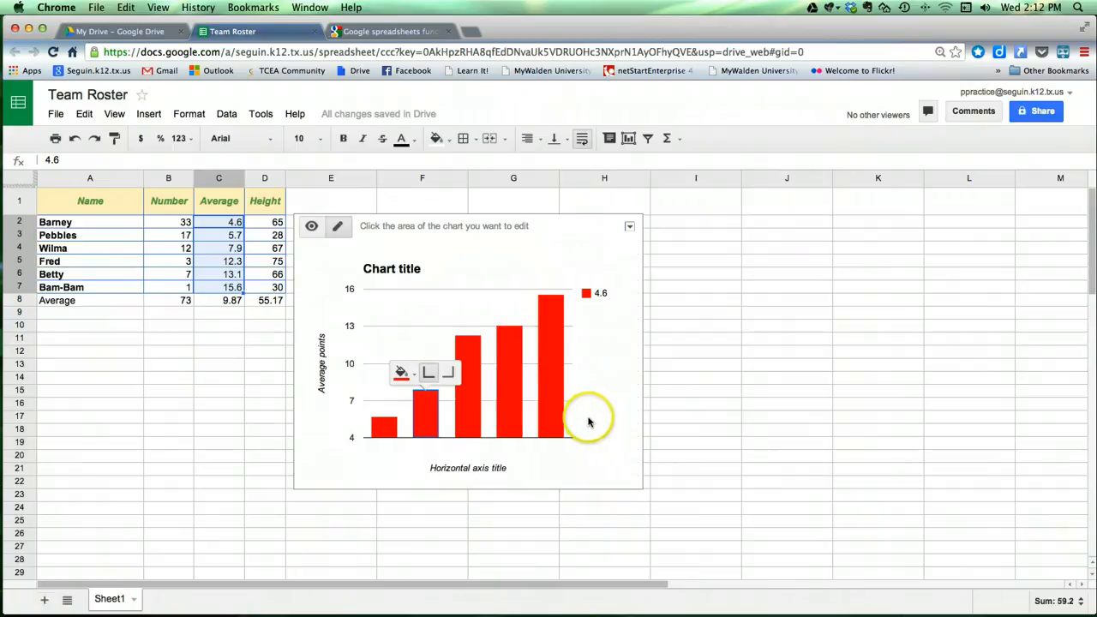
{"action": "left_click", "coordinate": [725, 284]}
Move the column chart below the roster table, with its upper edge at about row 12 beginning in column A.
{"action": "left_click", "coordinate": [624, 308]}
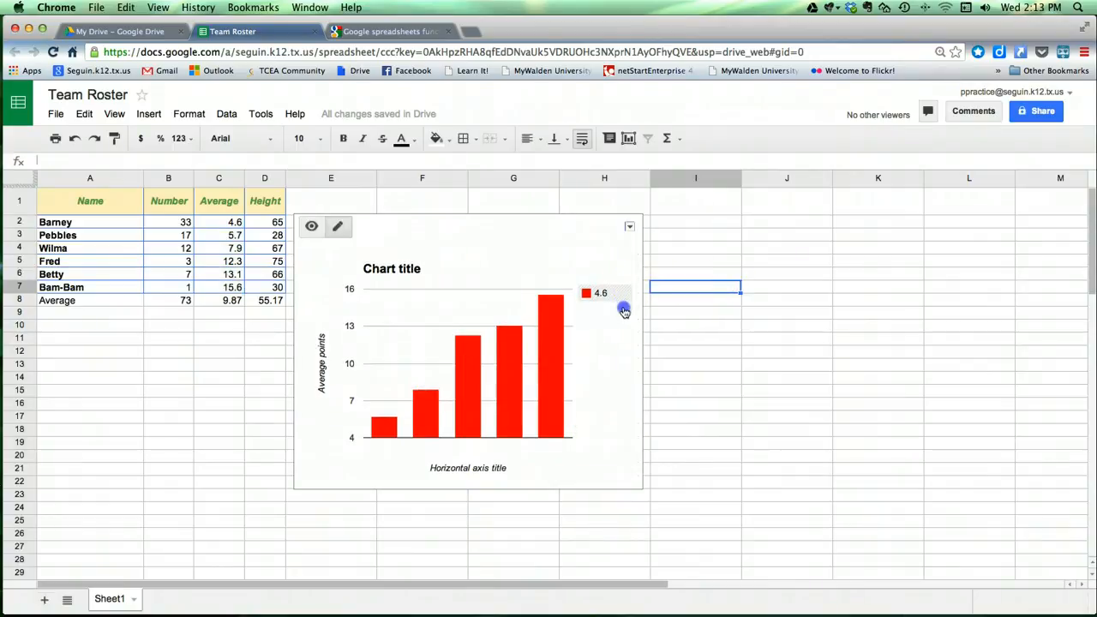
{"action": "left_click", "coordinate": [610, 354]}
{"action": "left_click", "coordinate": [738, 354]}
{"action": "left_click", "coordinate": [610, 363]}
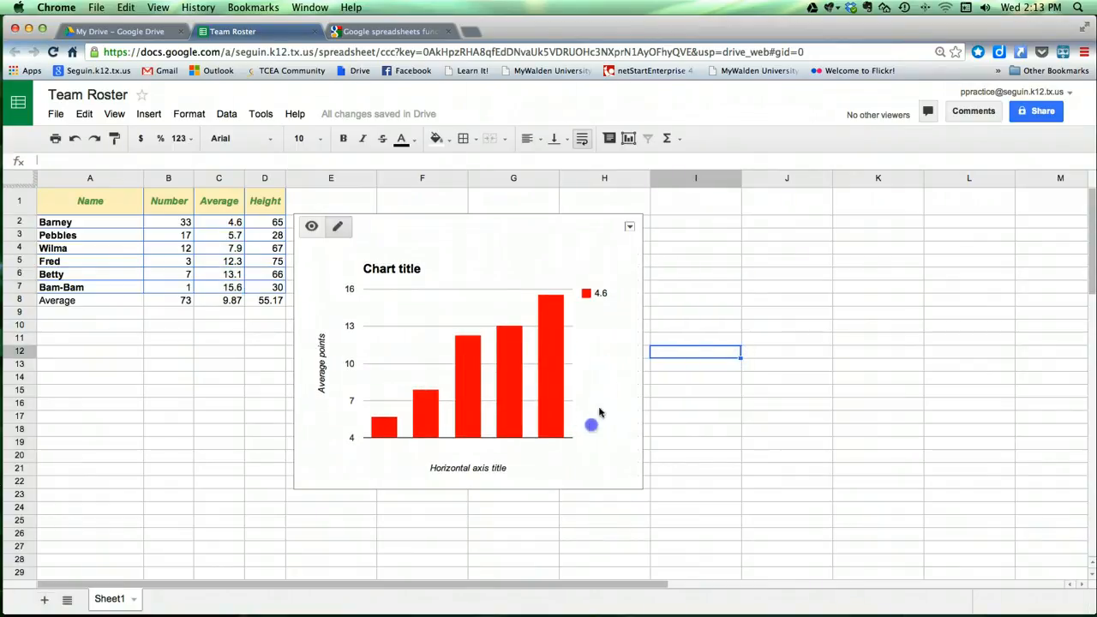
{"action": "left_click", "coordinate": [611, 379]}
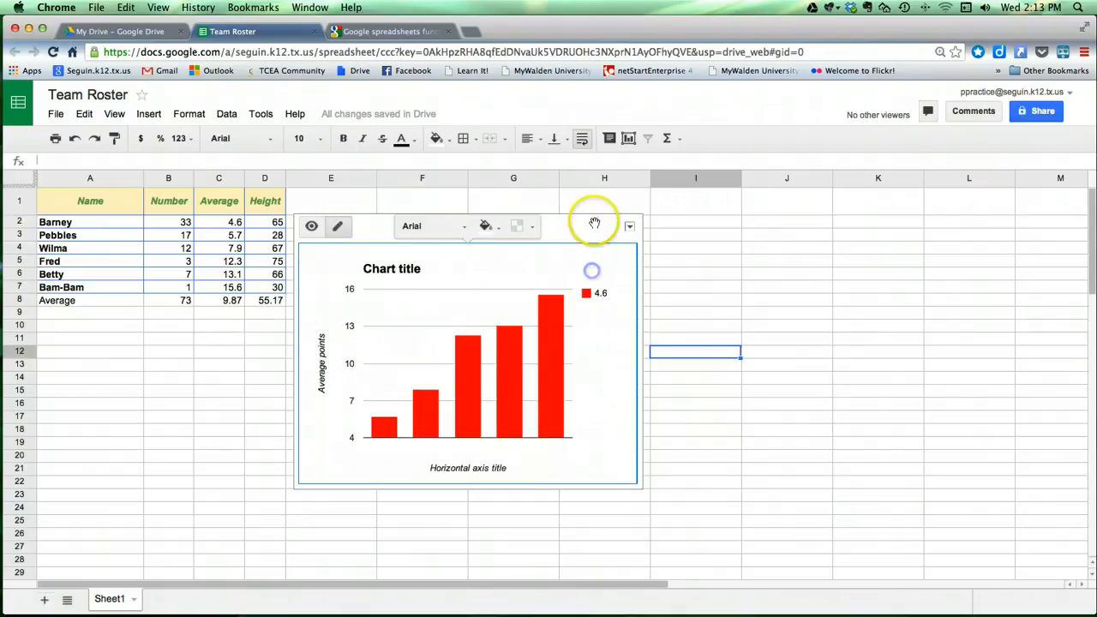
{"action": "left_click_drag", "start_coordinate": [590, 236], "coordinate": [331, 326]}
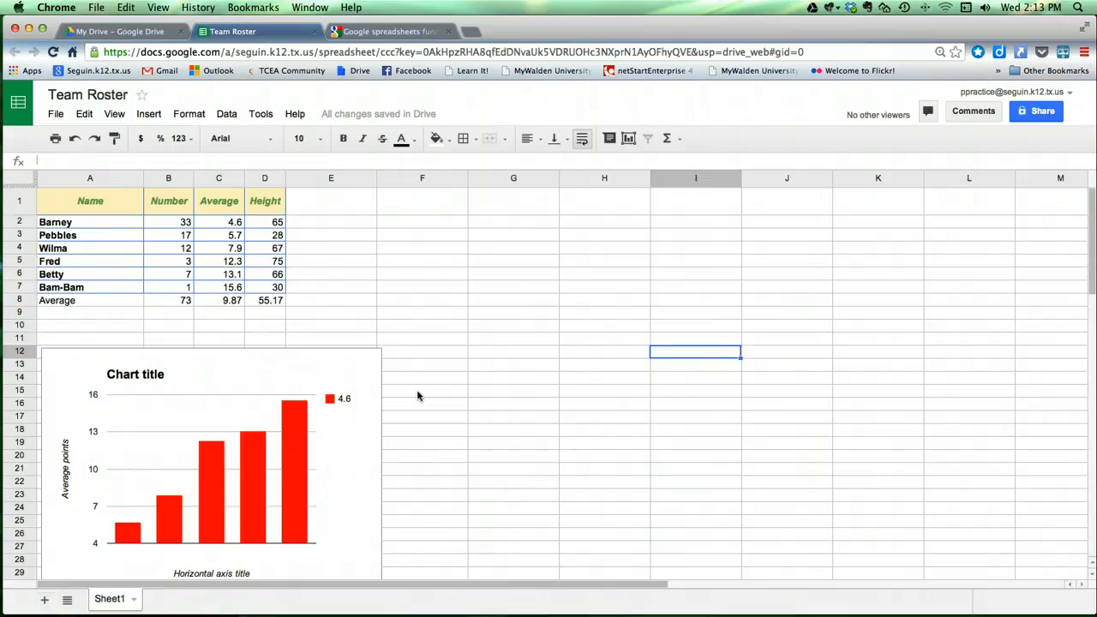
{"action": "left_click", "coordinate": [445, 396]}
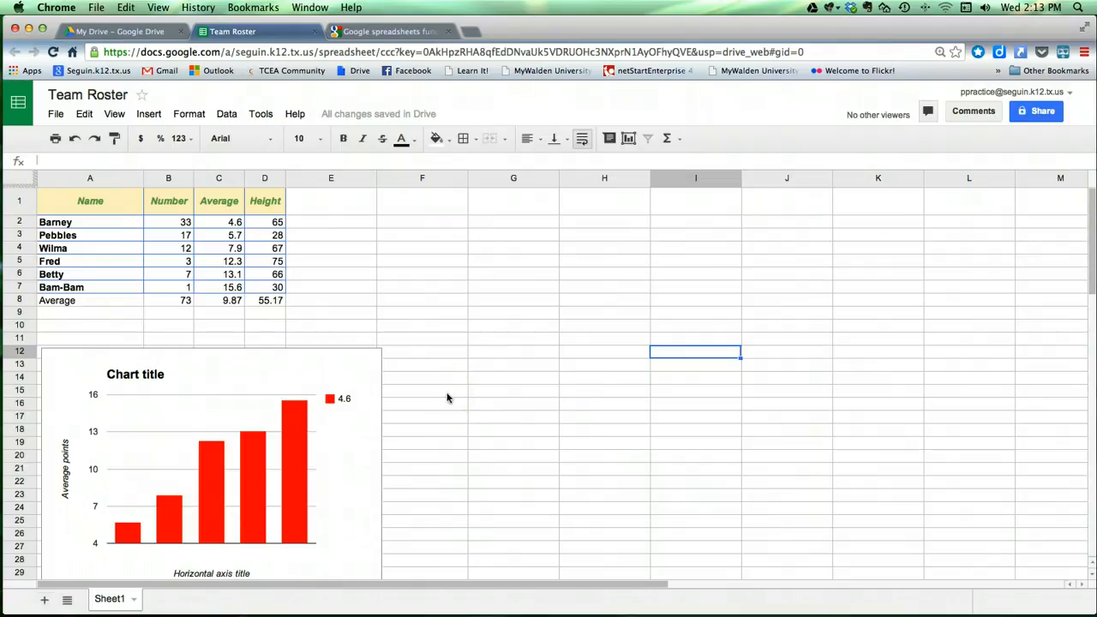